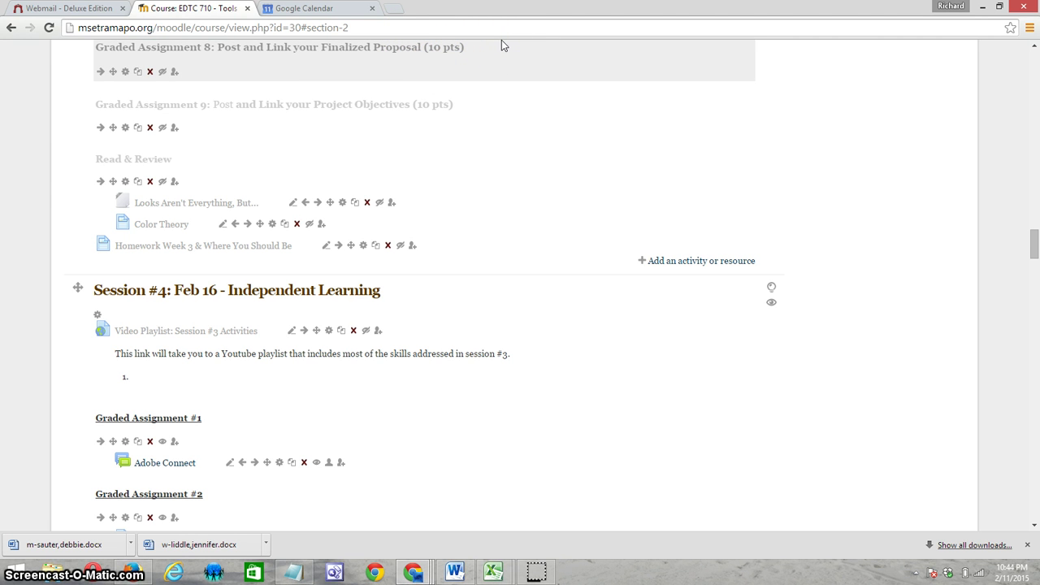
Show the bookmarks bar from the Chrome menu and launch its Apps shortcut
click(1029, 30)
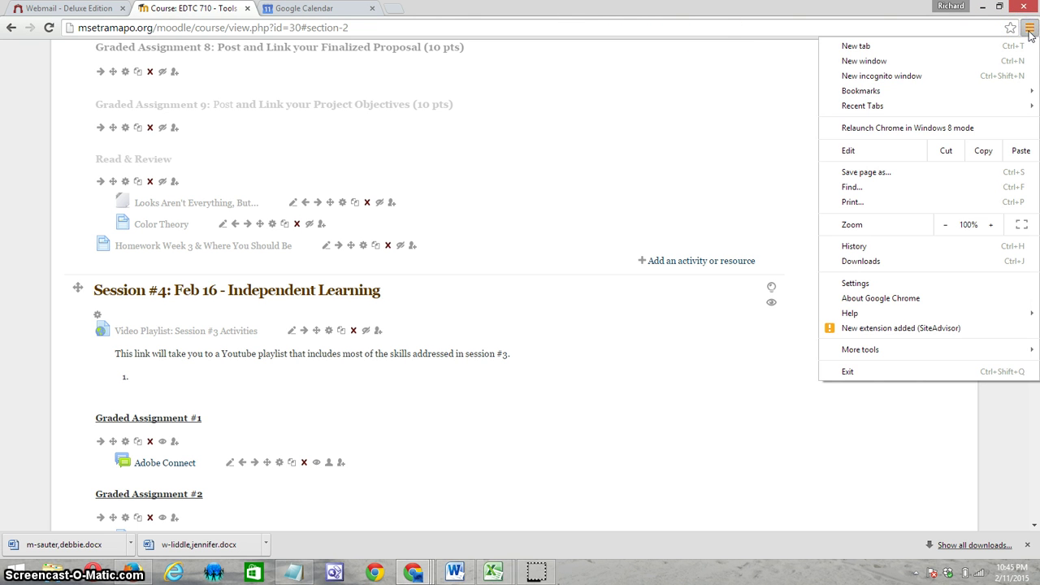
mouse_move(926, 91)
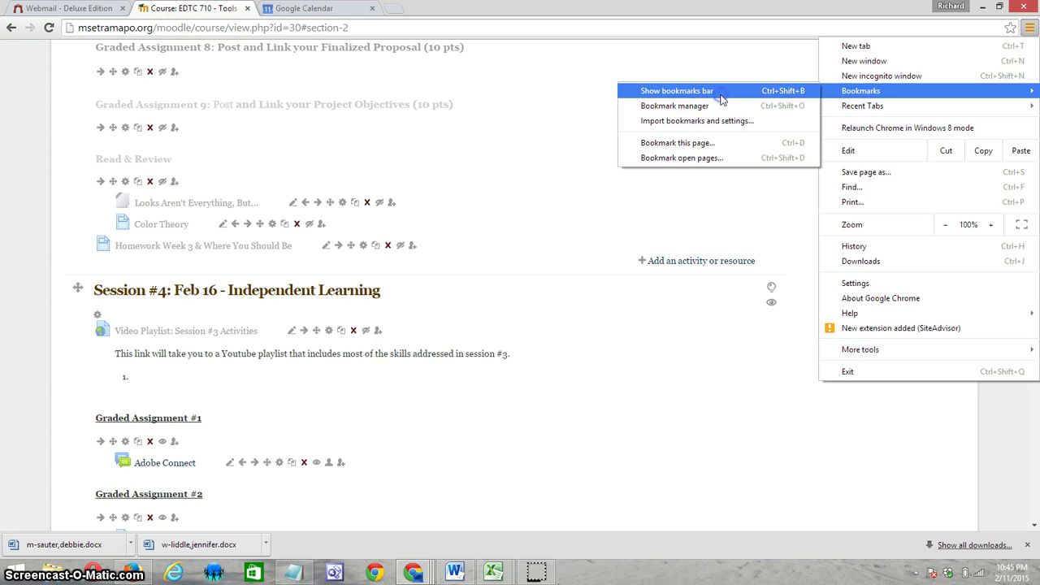
click(721, 96)
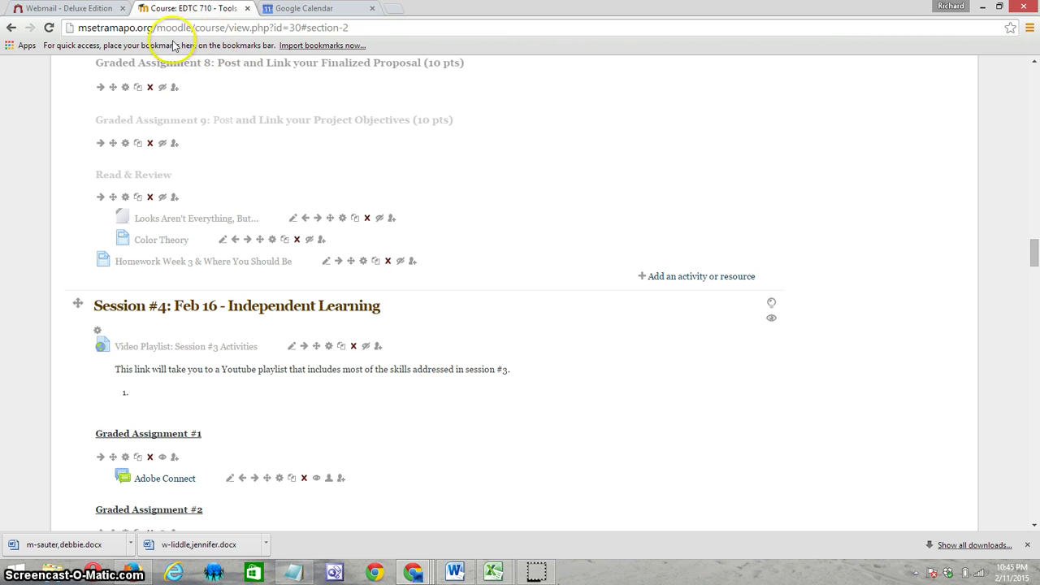
click(22, 49)
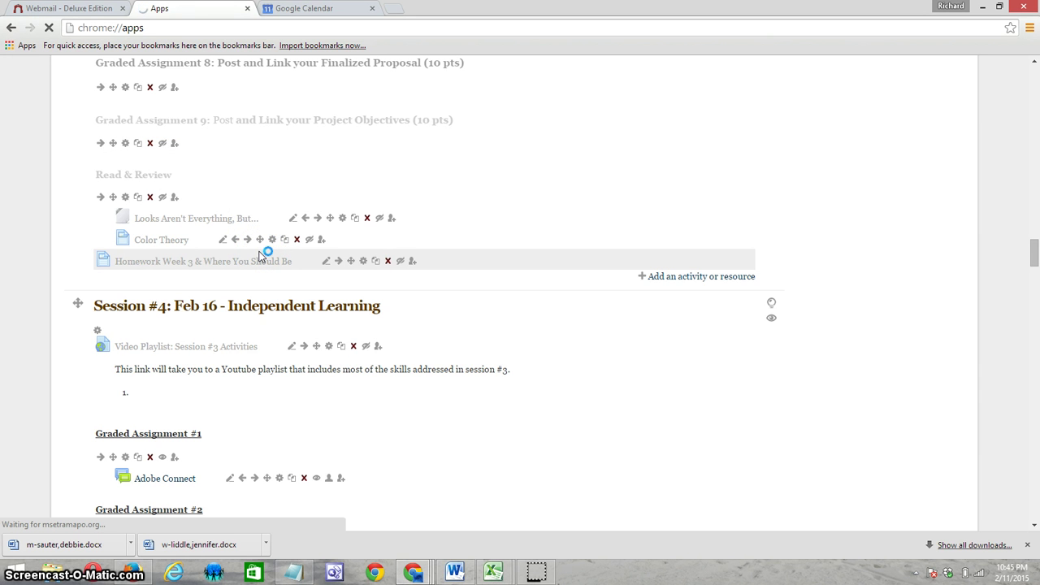
Uncheck Show apps shortcut in the bookmarks bar's right-click menu to hide Apps
click(235, 218)
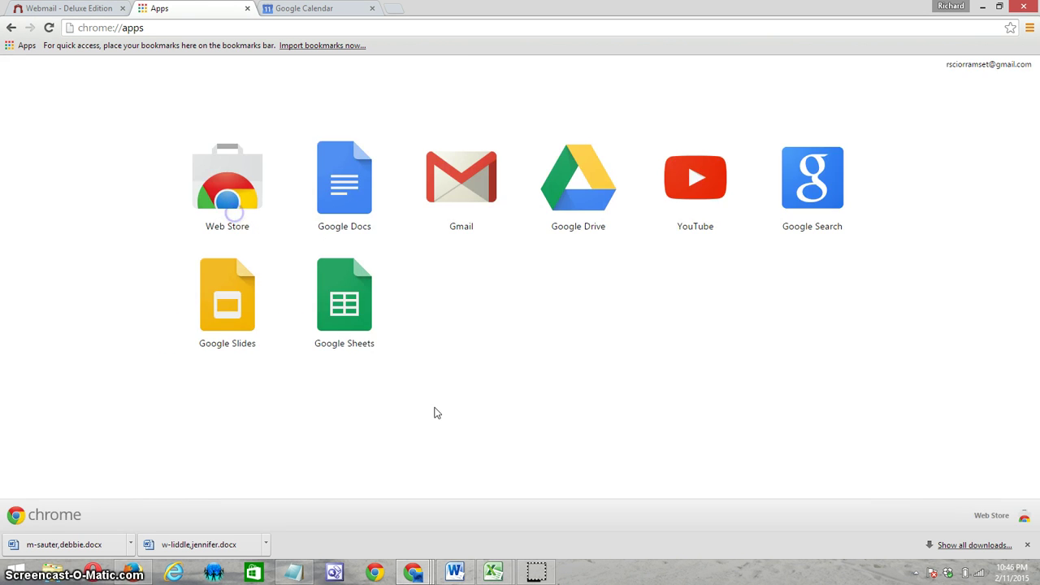
click(449, 395)
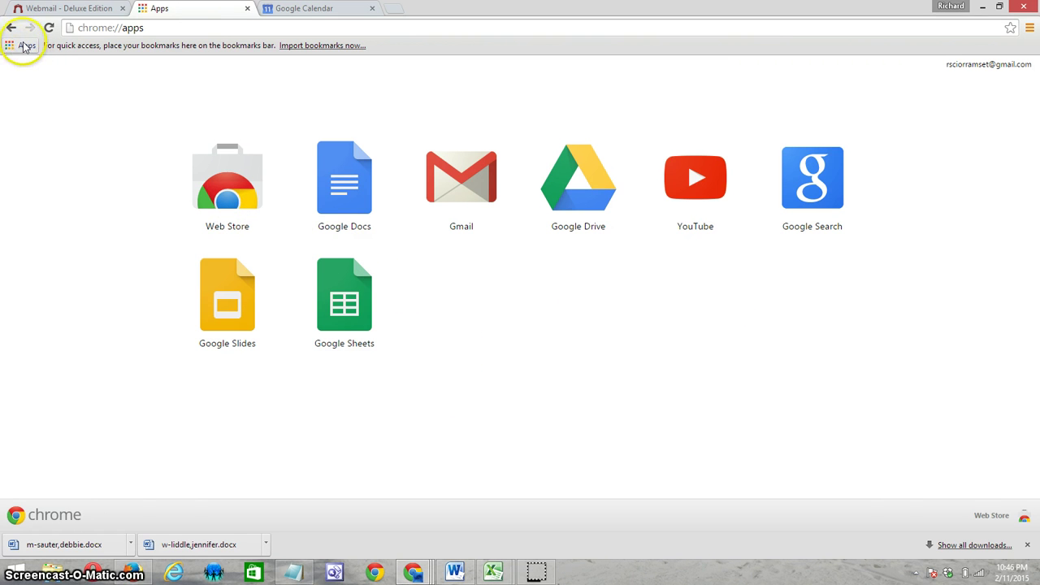
right_click(418, 53)
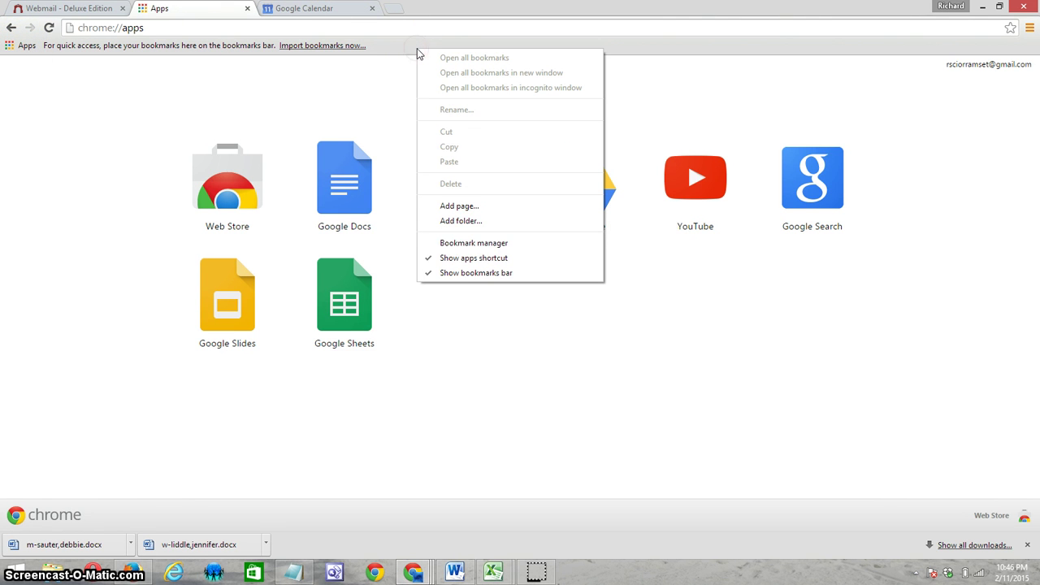
click(471, 260)
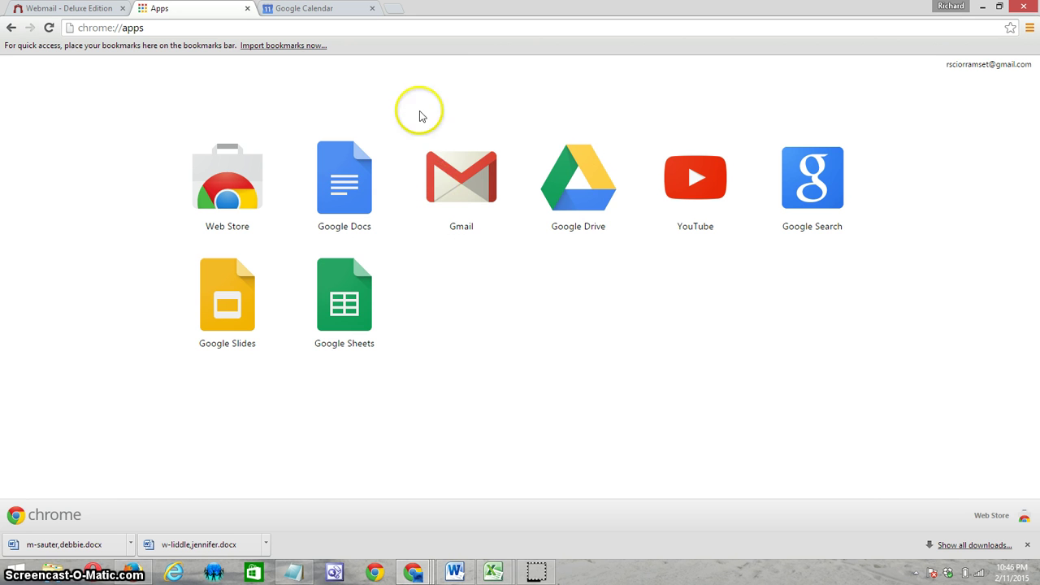
right_click(428, 49)
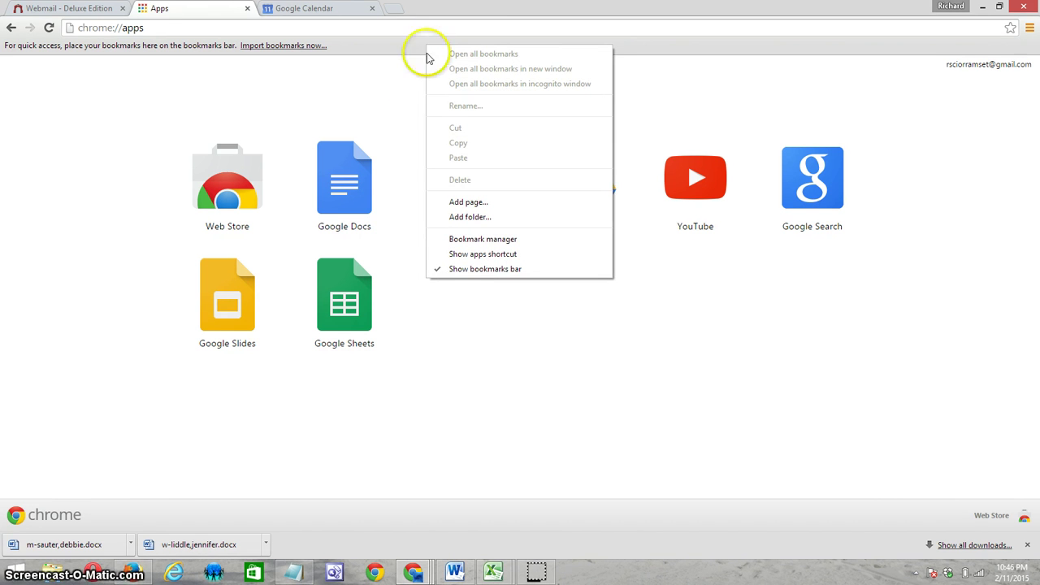
click(489, 331)
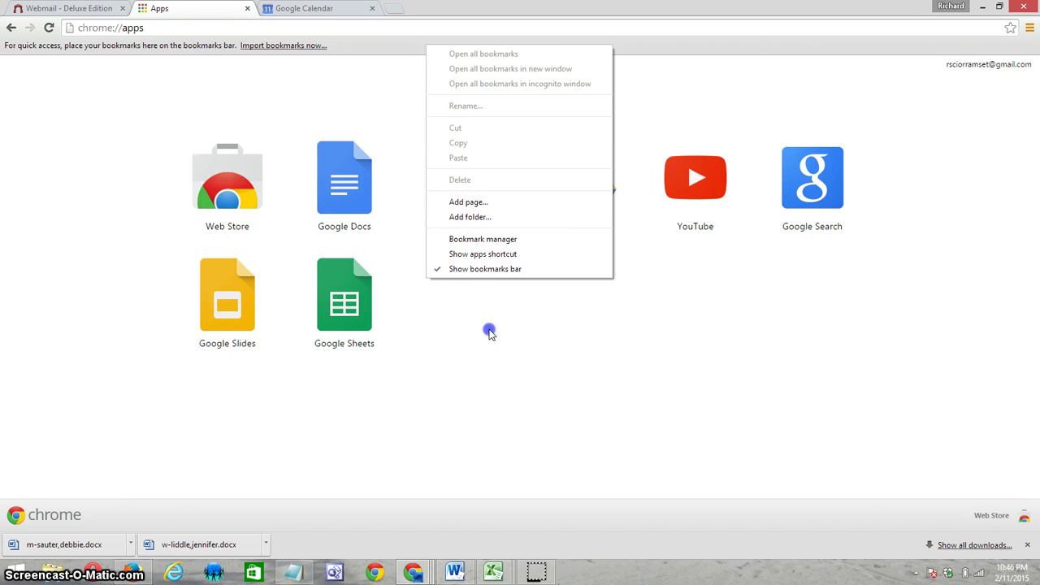
Go to hotmail.com and drag the Outlook sign-in page onto the bookmarks bar
click(144, 27)
text(ho)
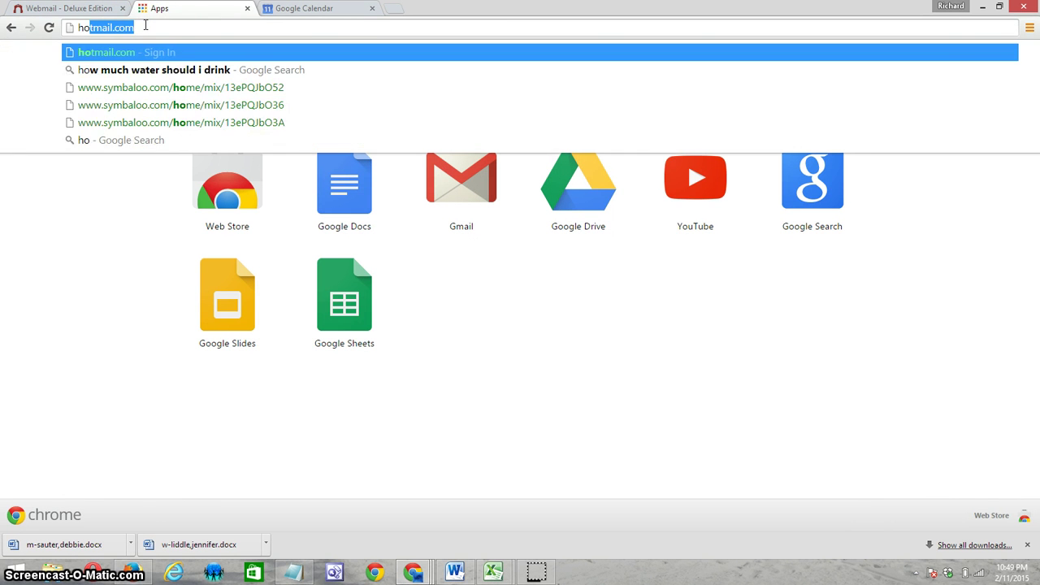
text(t)
key(Return)
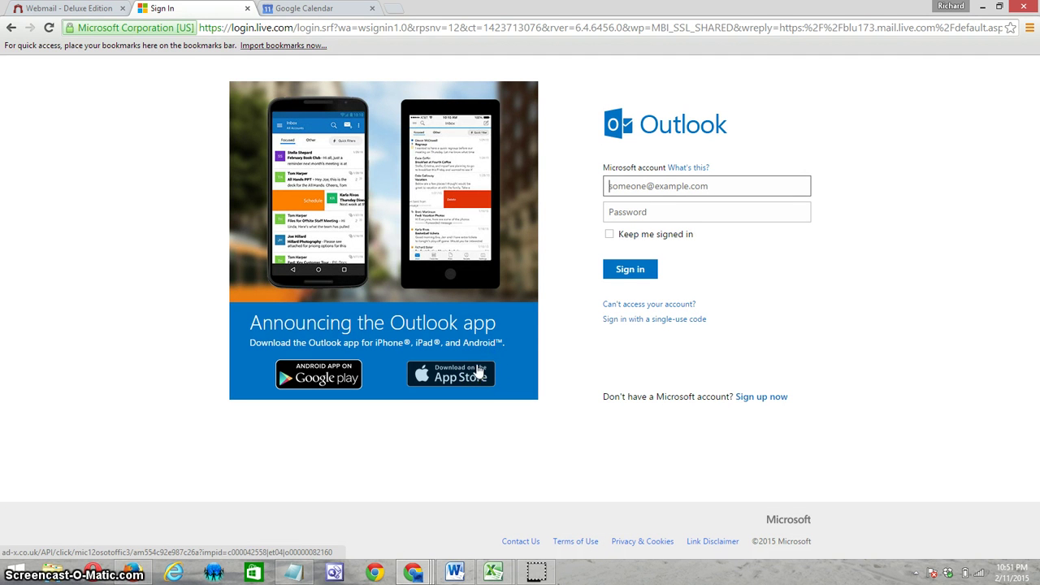
click(71, 29)
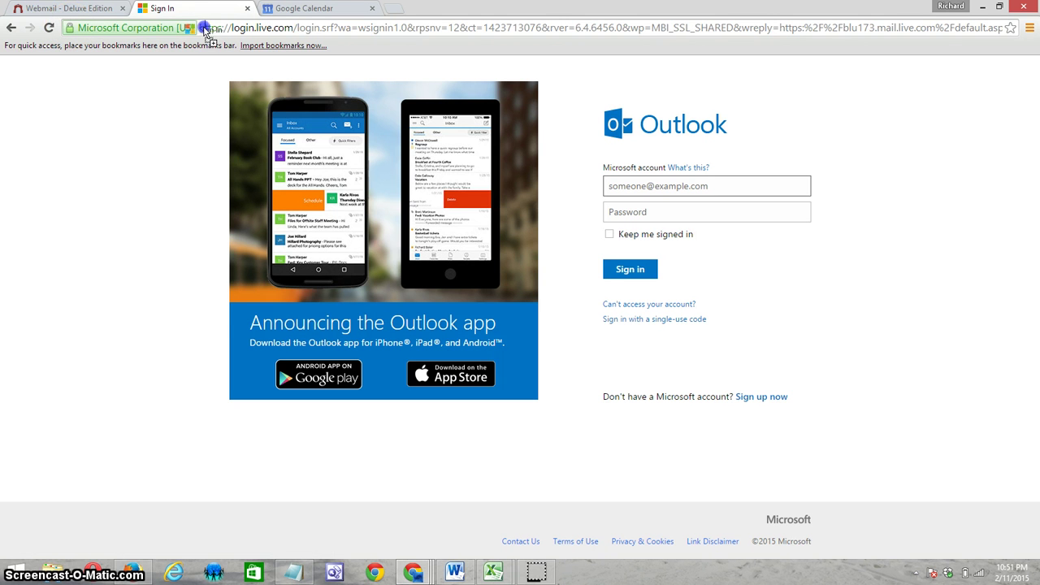
drag(207, 33, 342, 51)
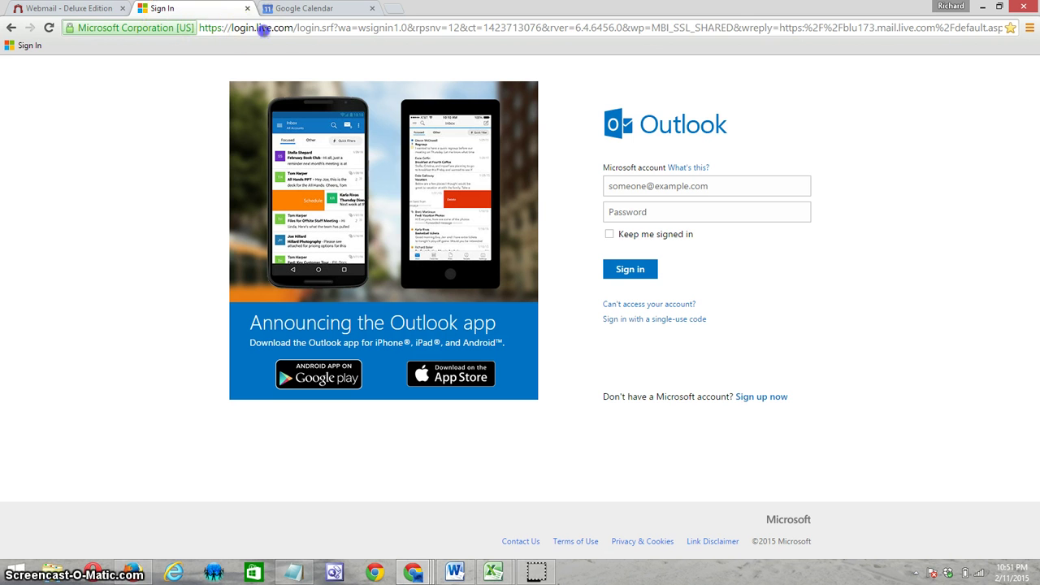
Load mail.yahoo.com and star the Yahoo login page as a bookmark
click(261, 29)
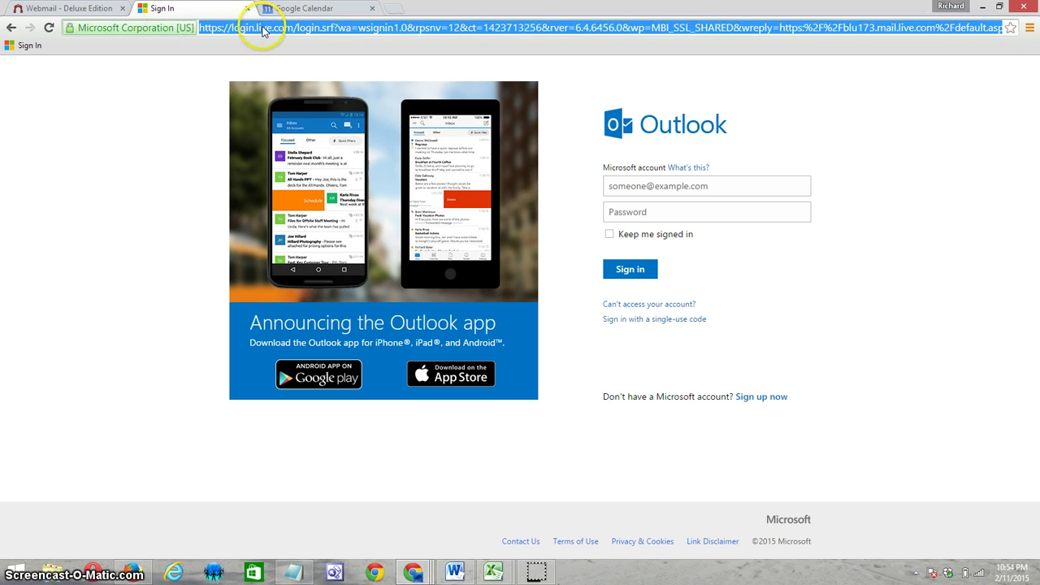
text(mail.yahoo.com)
key(Return)
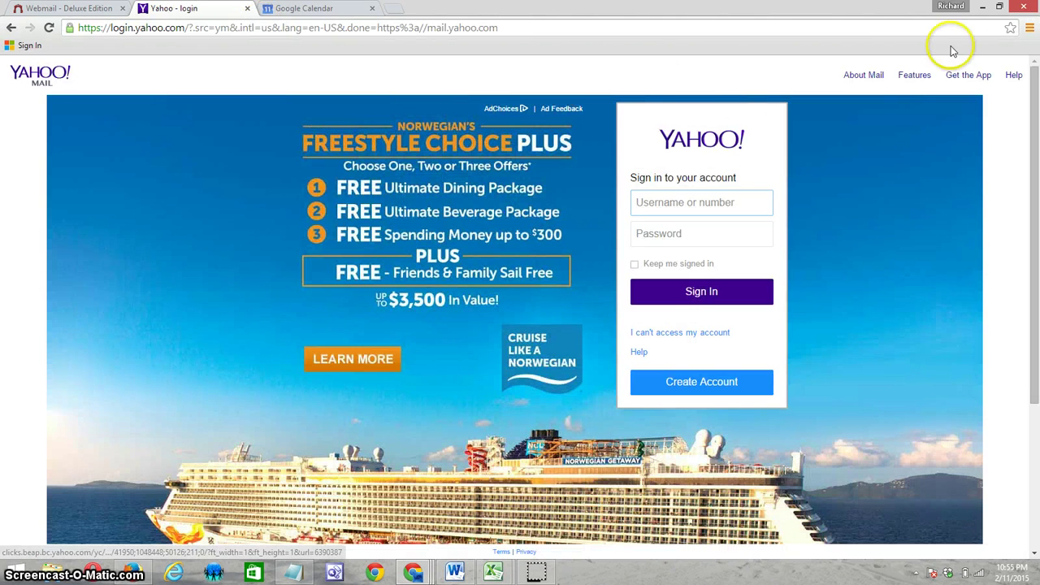
click(1011, 29)
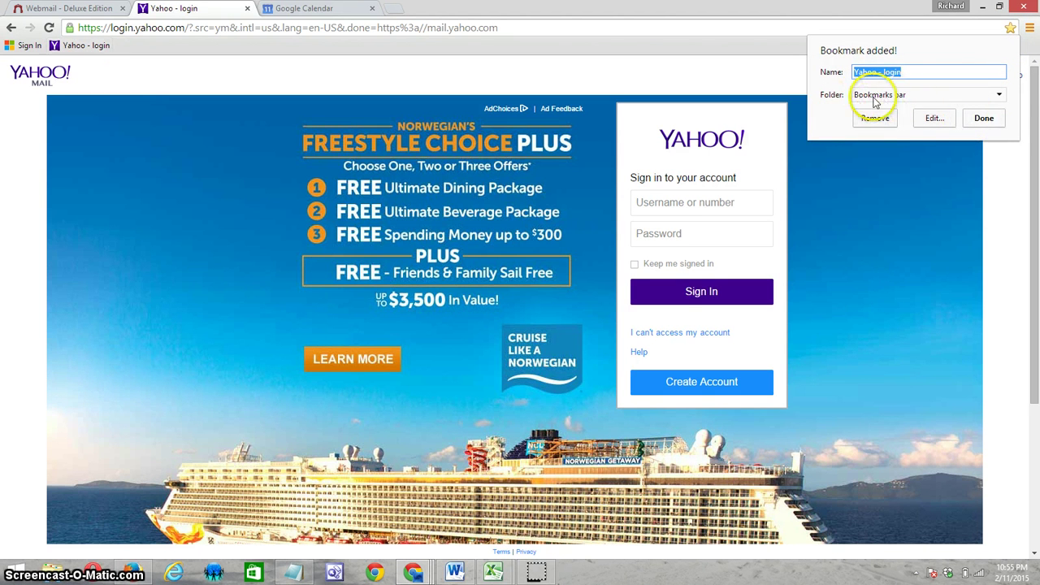
click(981, 117)
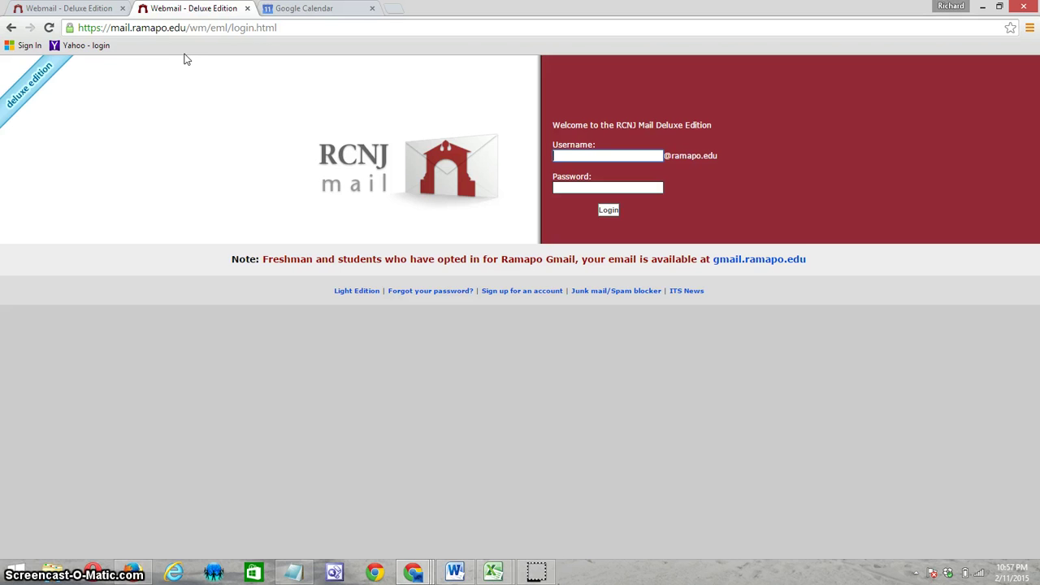
Create a new folder named email on the bookmarks bar
click(185, 69)
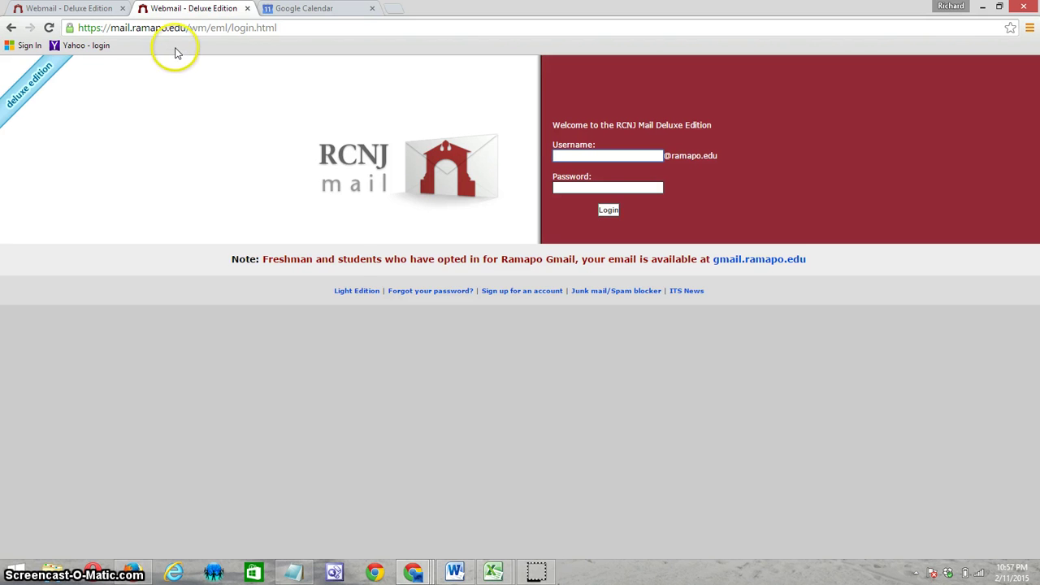
right_click(174, 46)
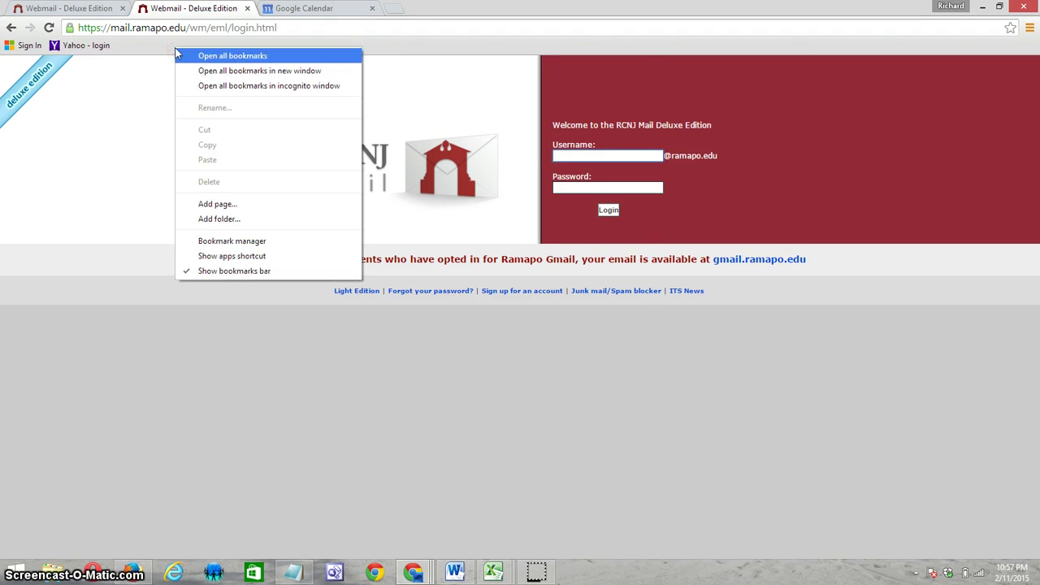
click(235, 220)
text(email)
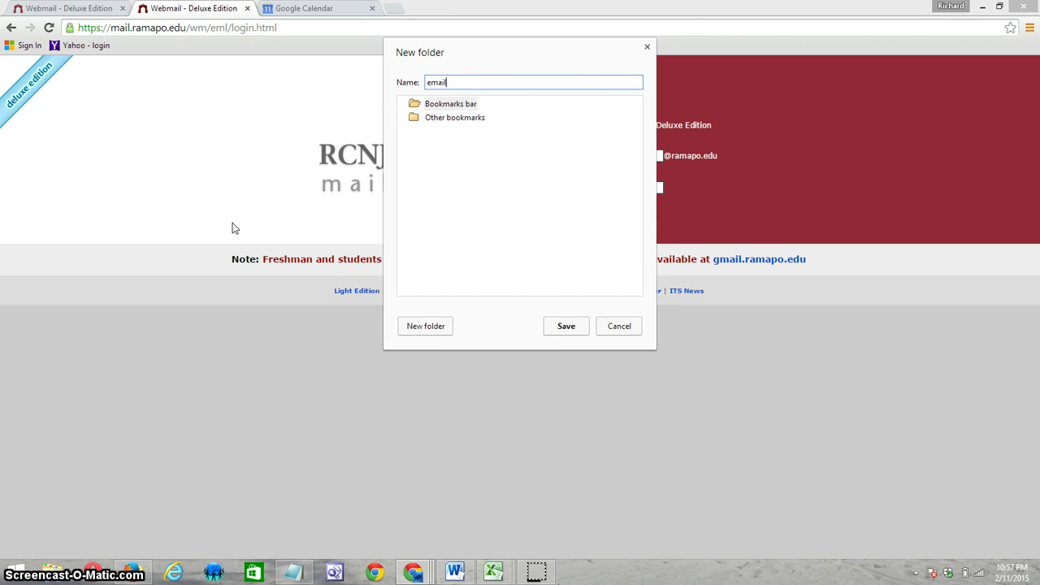
click(558, 324)
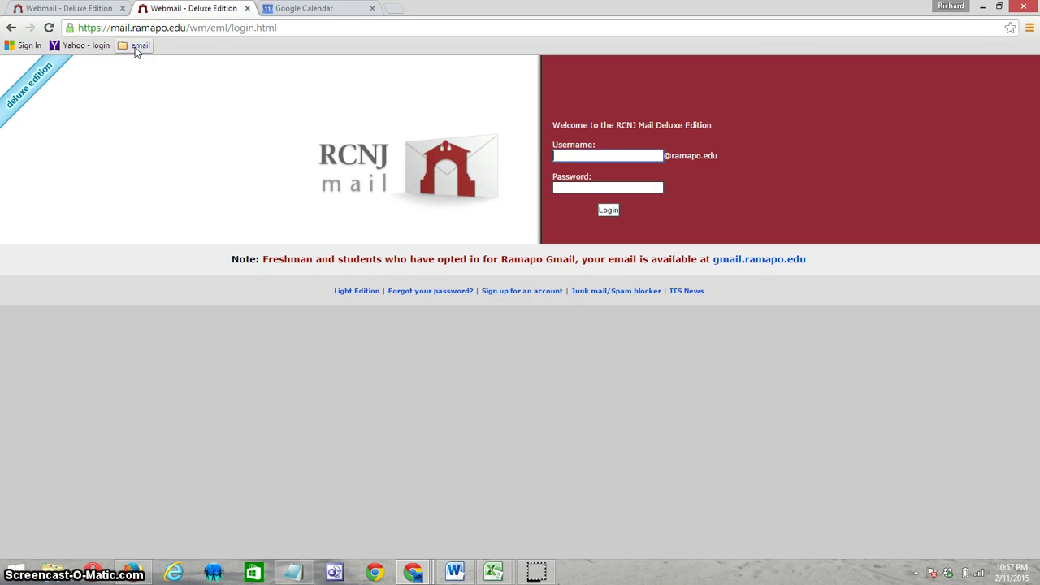
Move the Yahoo - login and Sign In bookmarks into the email folder
drag(91, 45, 146, 54)
click(58, 47)
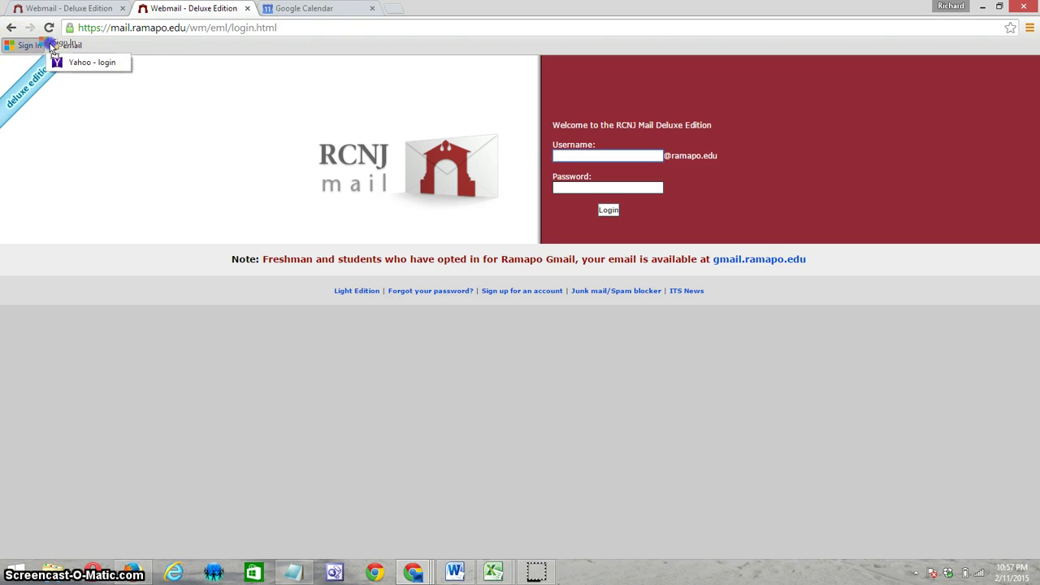
drag(70, 50, 69, 53)
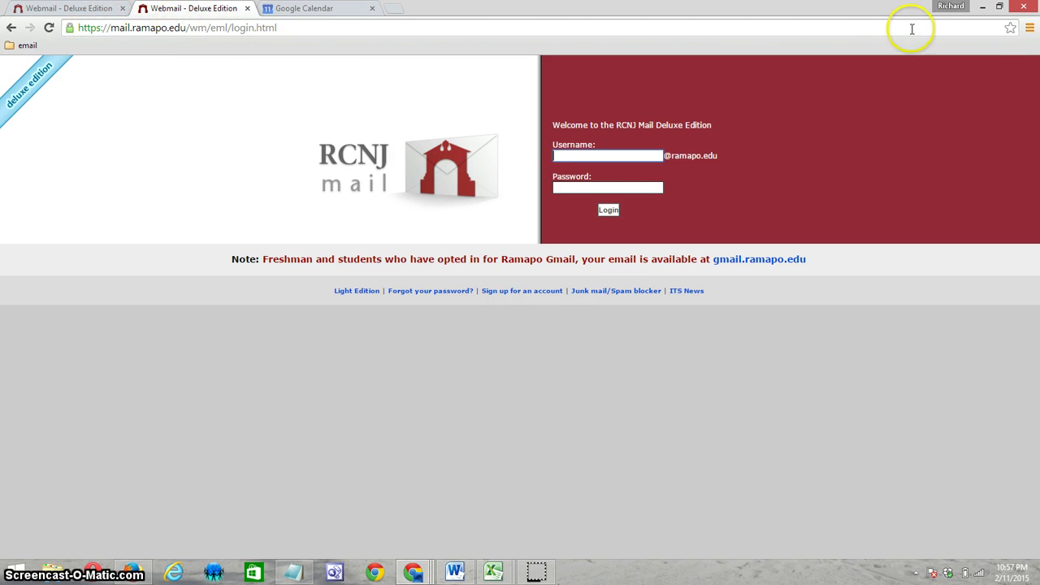
Bookmark the RCNJ webmail login page into the email folder
click(1010, 28)
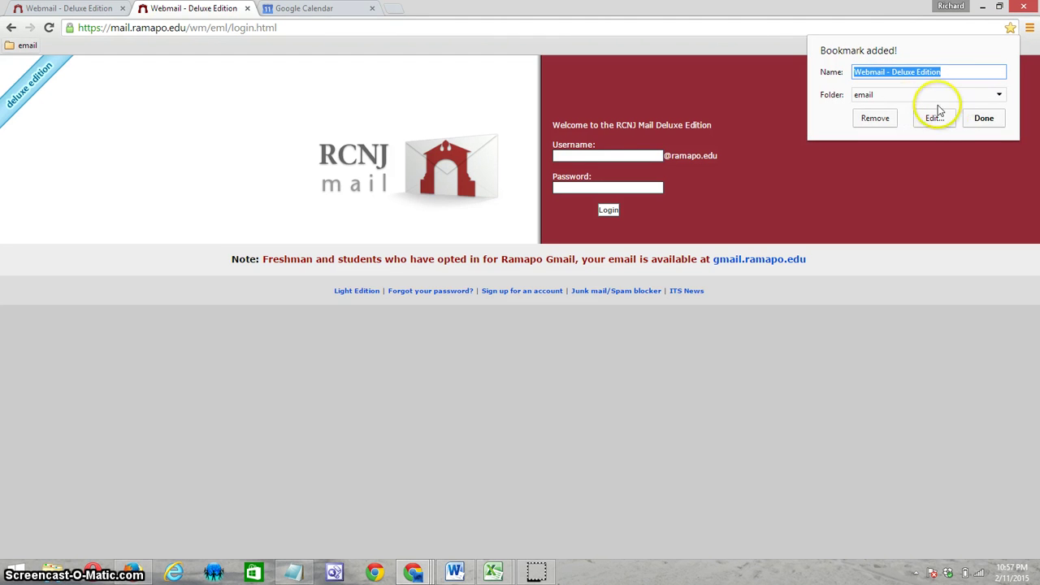
click(997, 95)
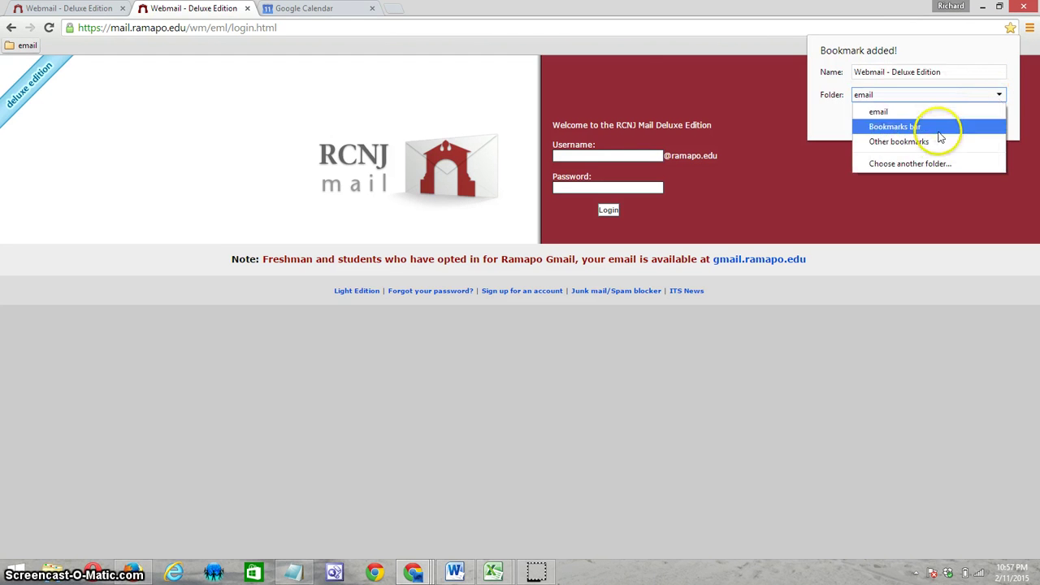
click(930, 163)
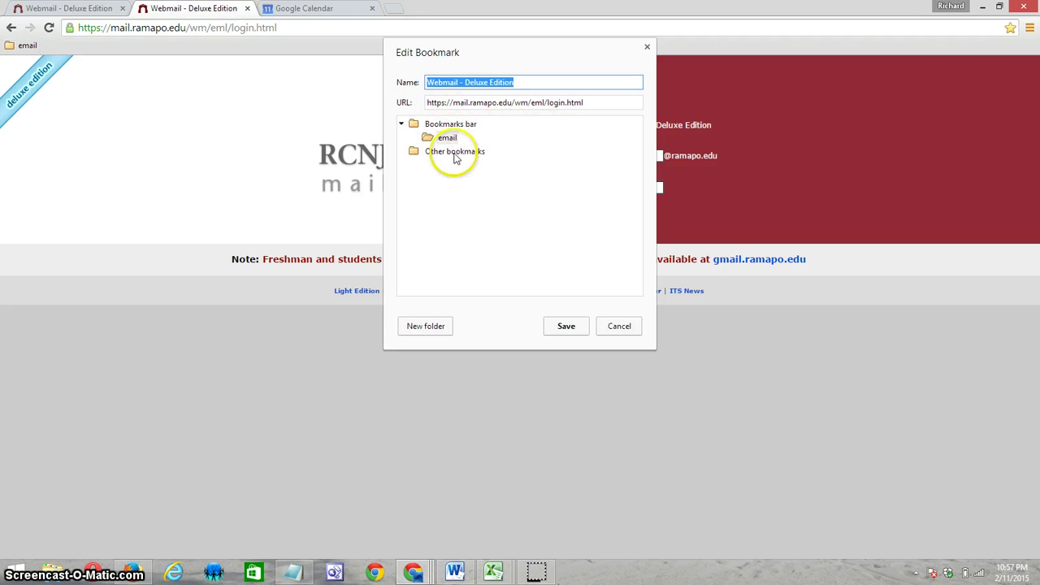
click(446, 138)
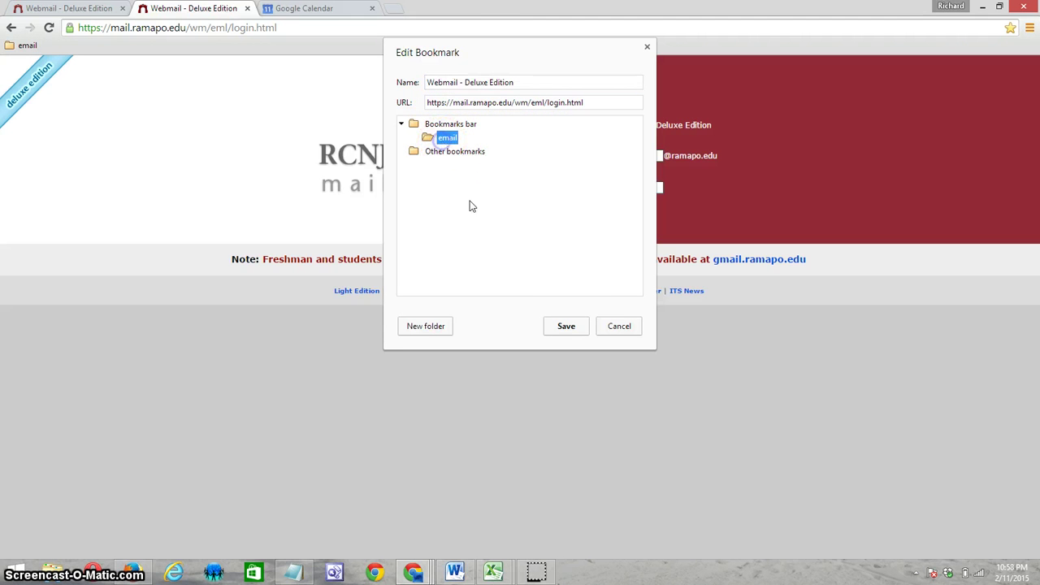
click(563, 324)
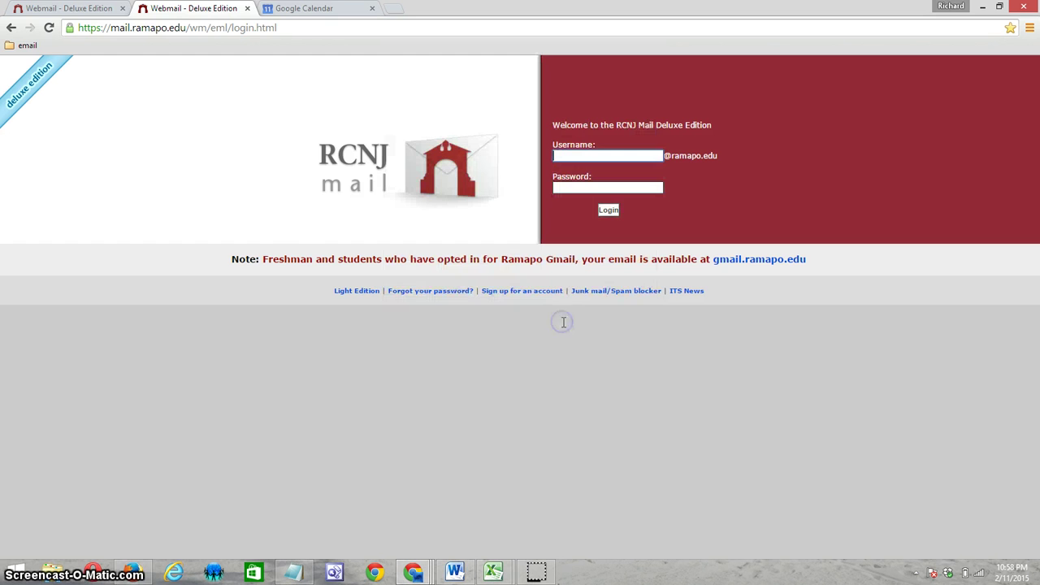
Open the email folder to check its Yahoo, Sign In and Webmail bookmarks
click(19, 49)
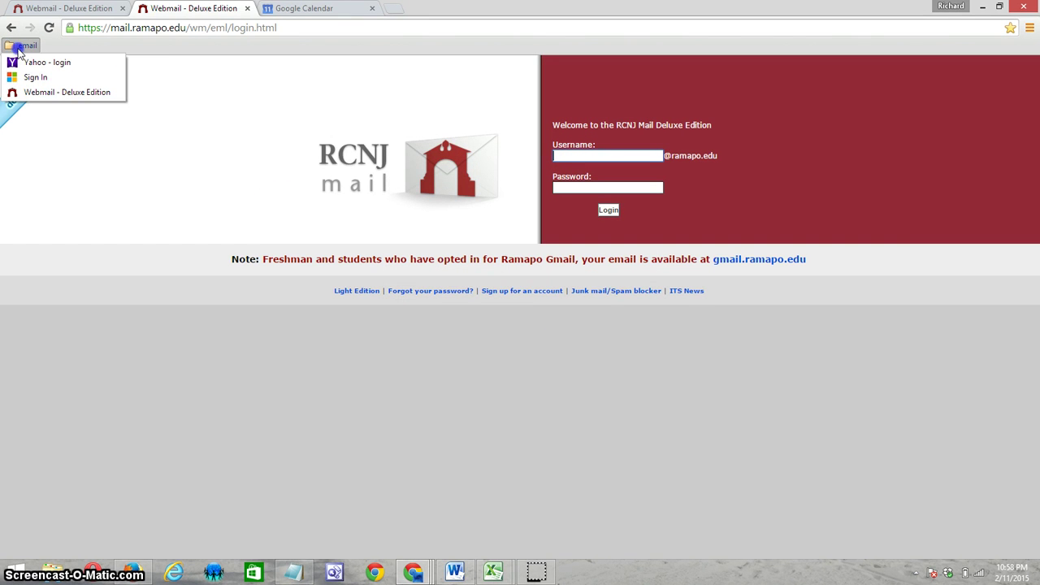
click(27, 46)
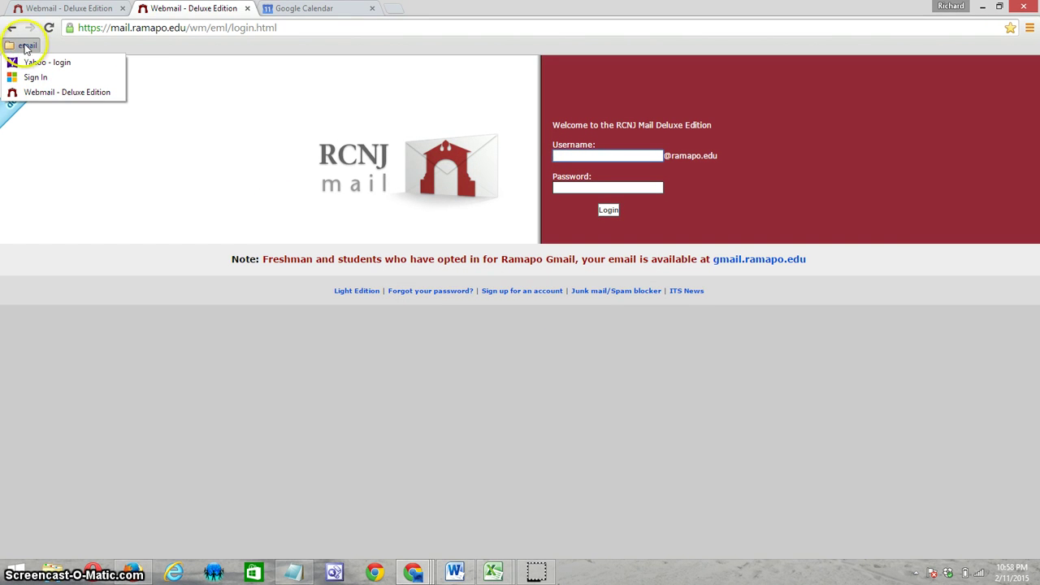
click(91, 45)
click(15, 47)
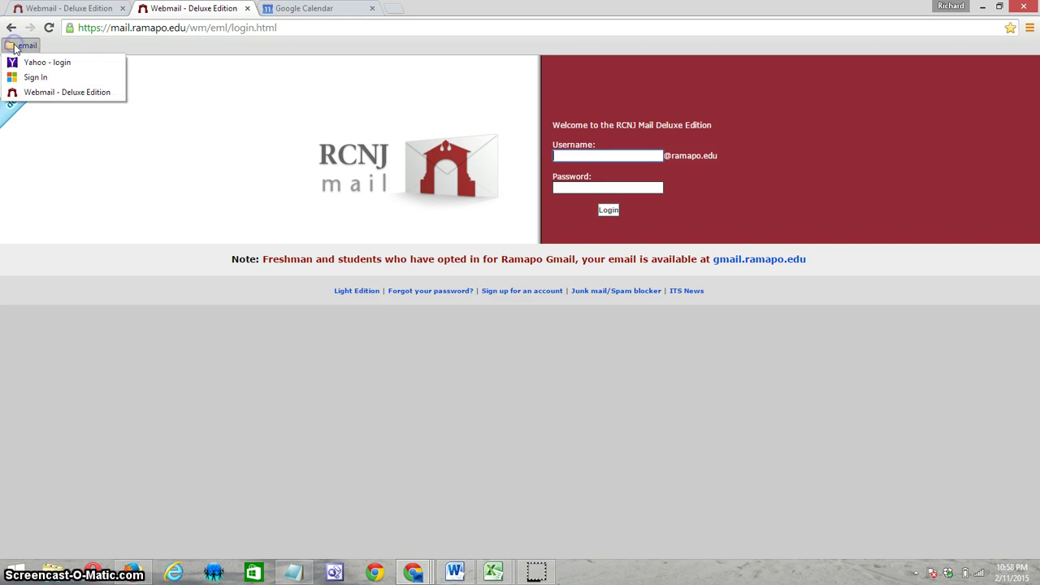
Create a new Google Classroom folder from the email folder's menu
right_click(15, 47)
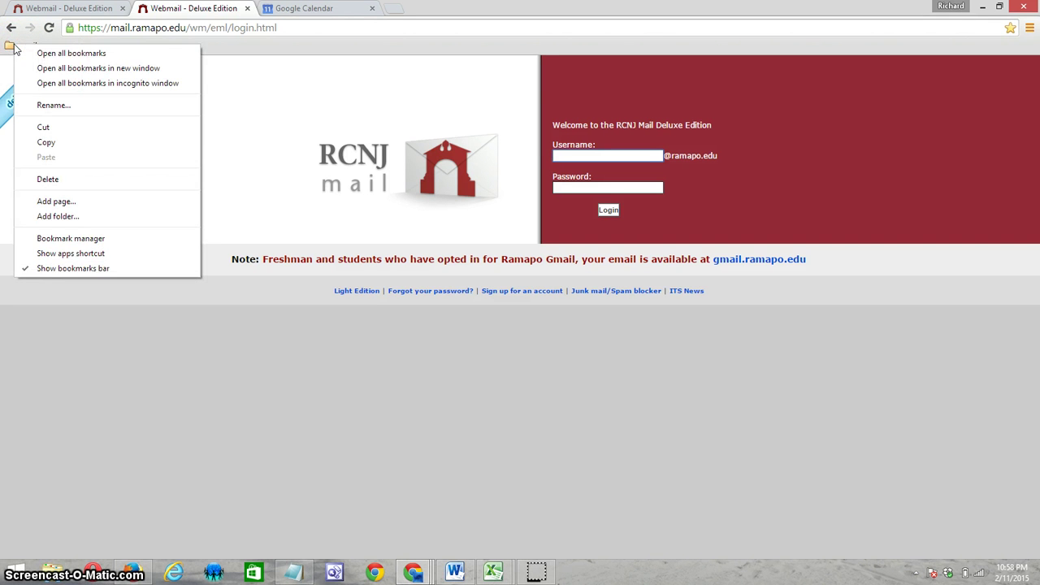
click(102, 215)
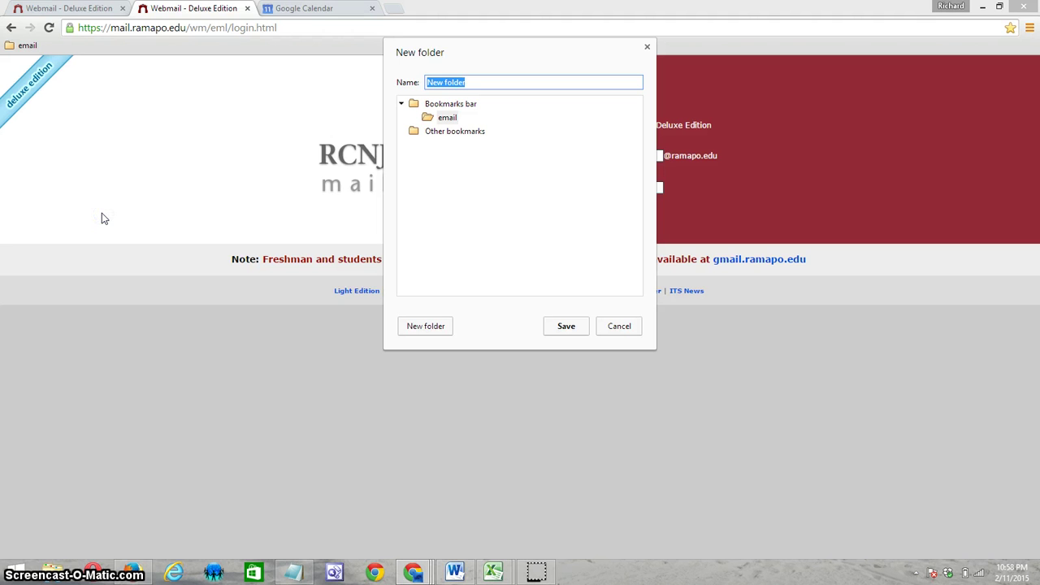
text(Google Classroom)
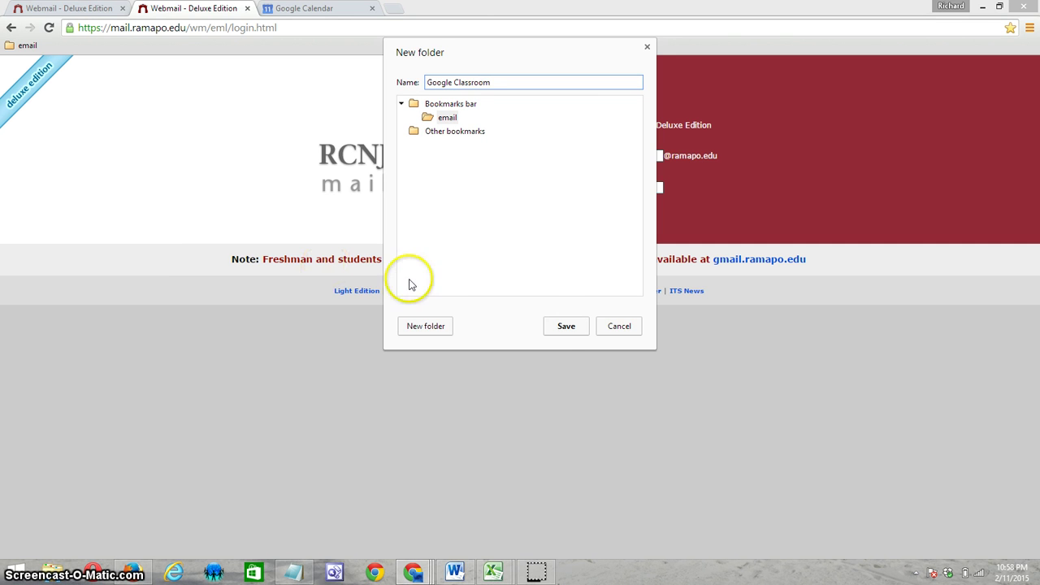
click(566, 326)
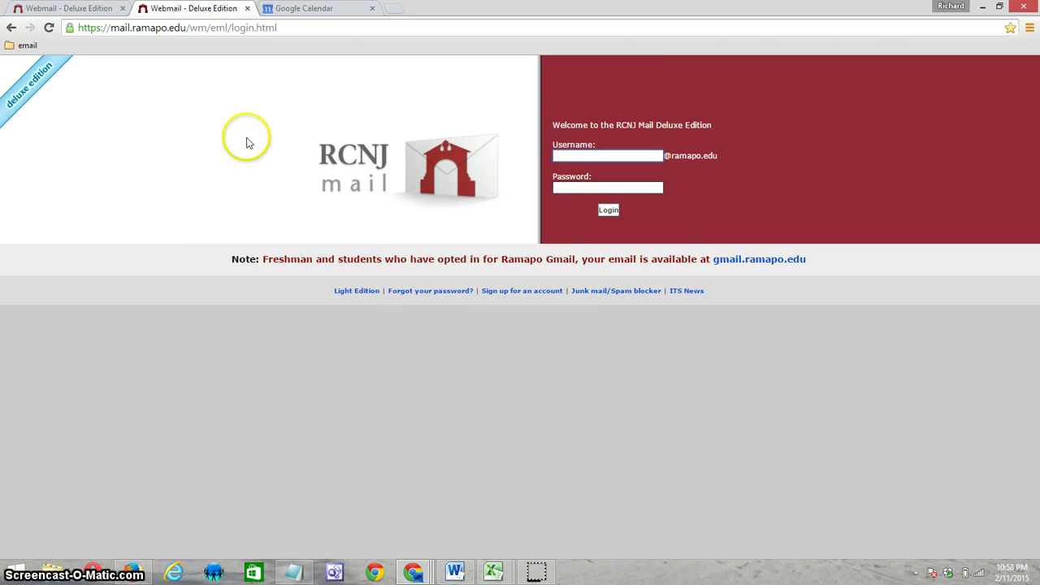
Drag Google Classroom onto the bookmarks bar beside email, then switch to Google Calendar
click(13, 45)
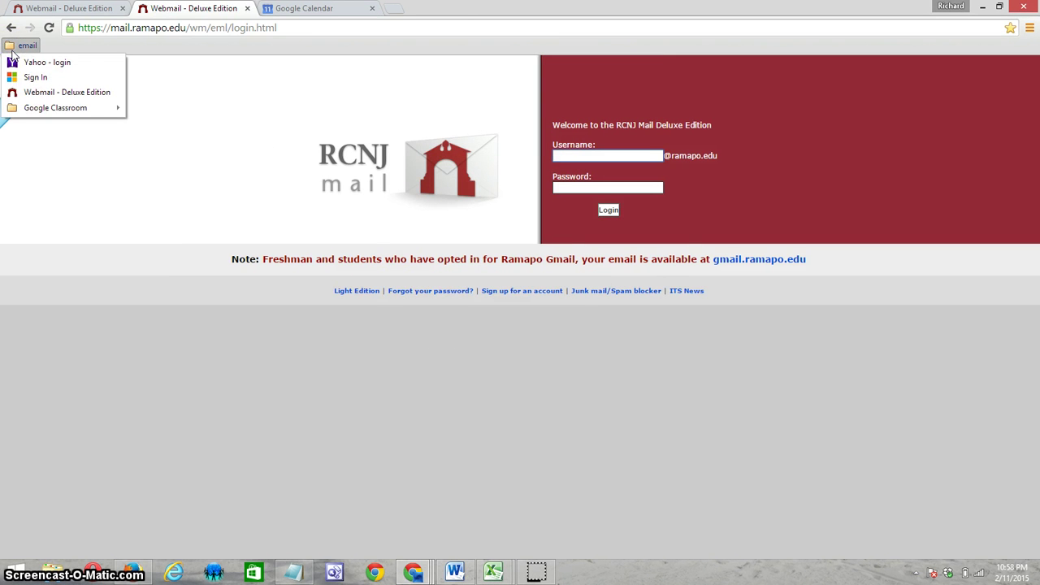
mouse_move(55, 108)
drag(24, 104, 102, 45)
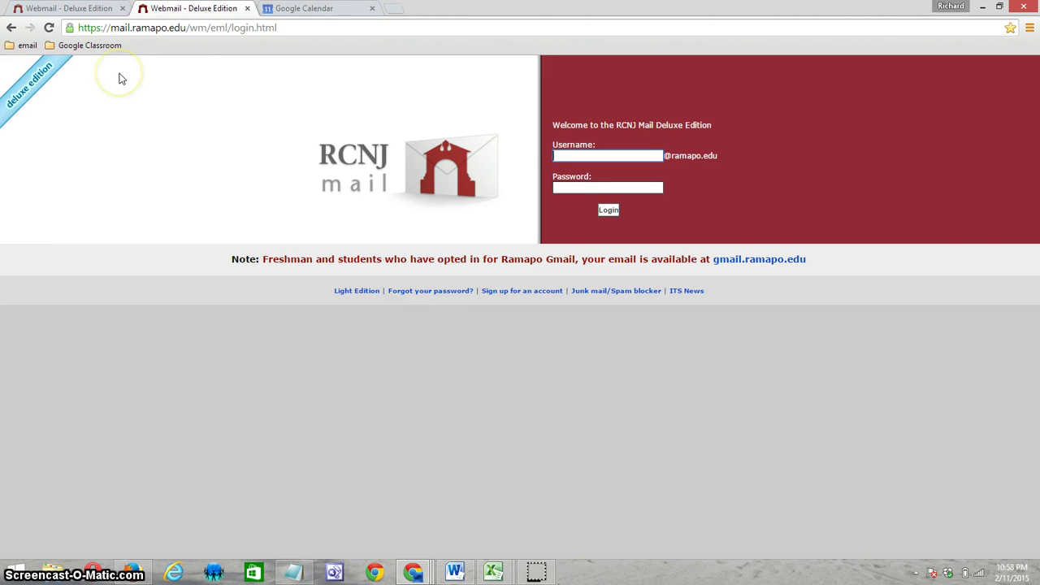
click(119, 78)
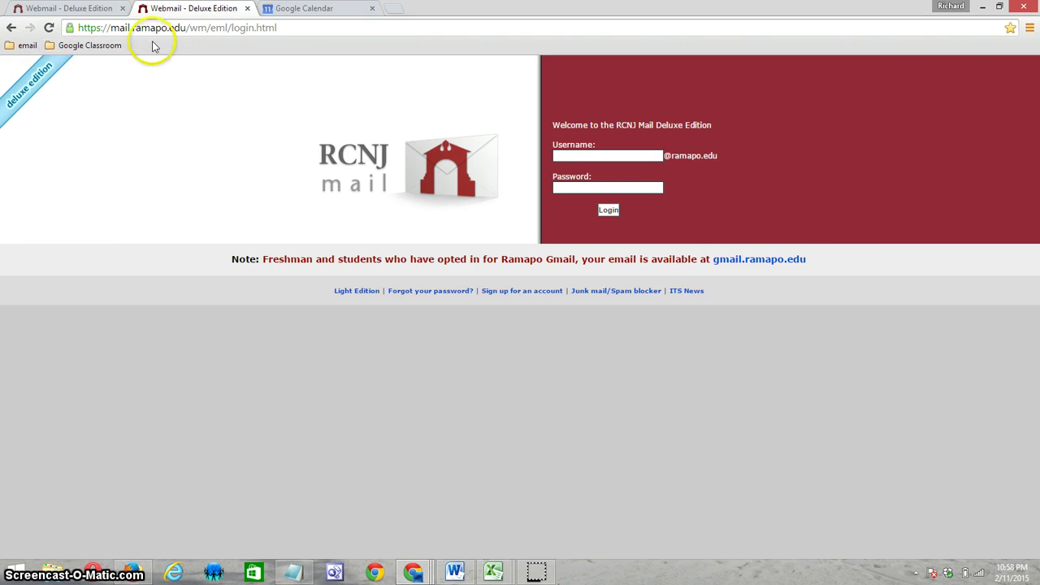
click(316, 12)
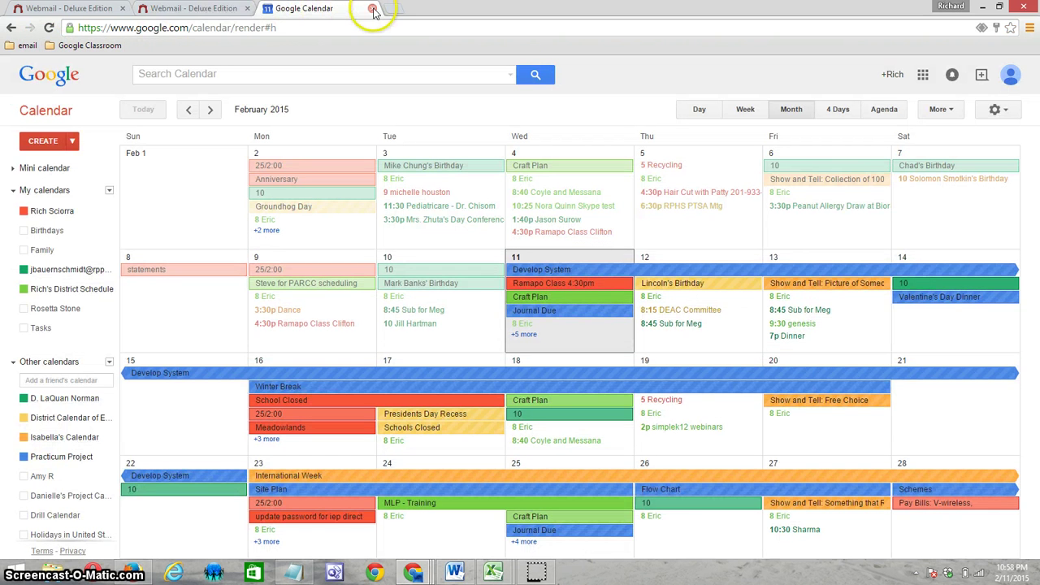
Close the Google Calendar tab and the duplicate Webmail tab
click(372, 8)
click(113, 12)
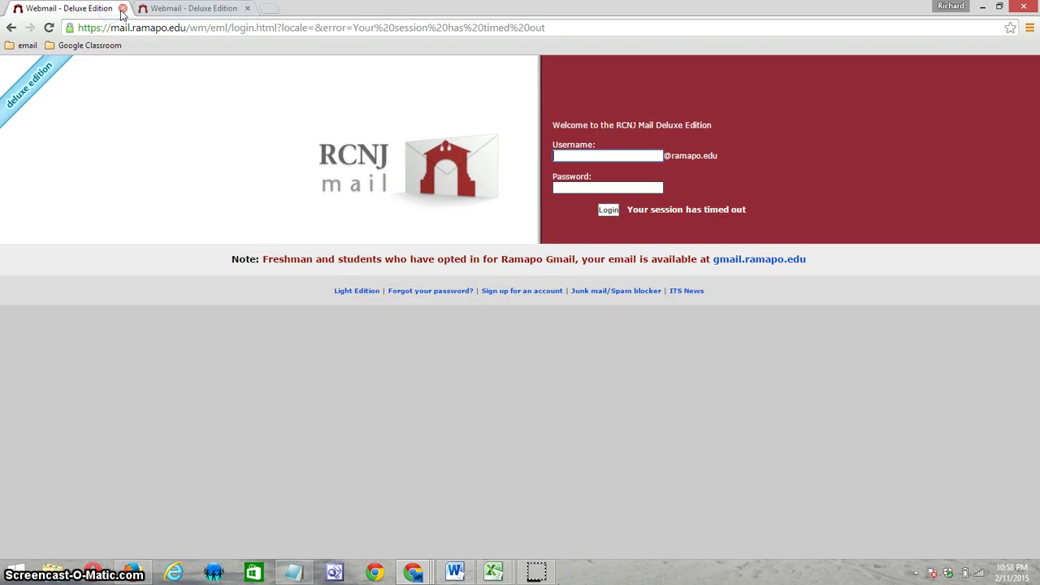
click(122, 9)
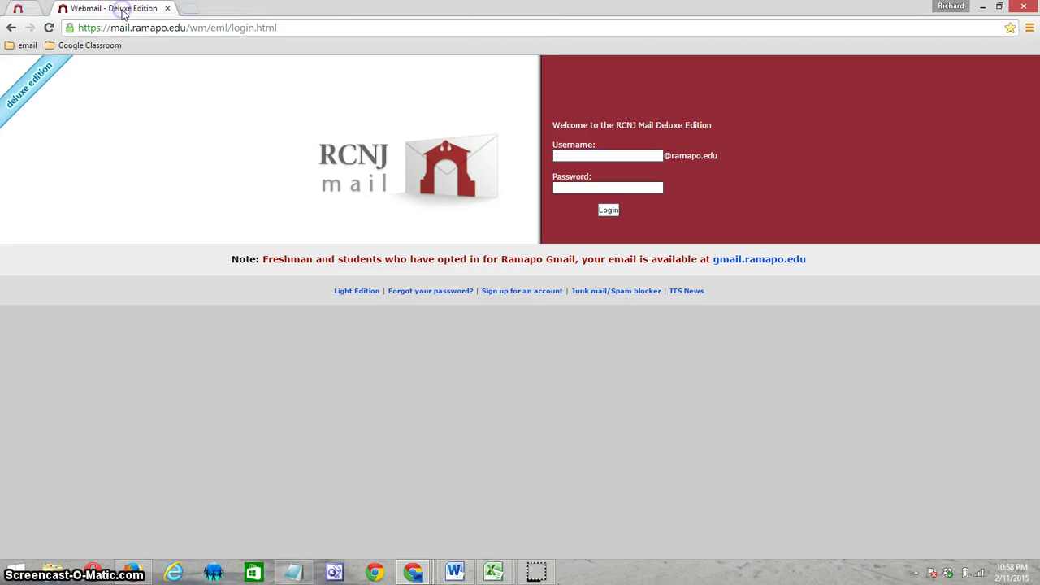
Open all bookmarks in the email folder as separate tabs
click(22, 48)
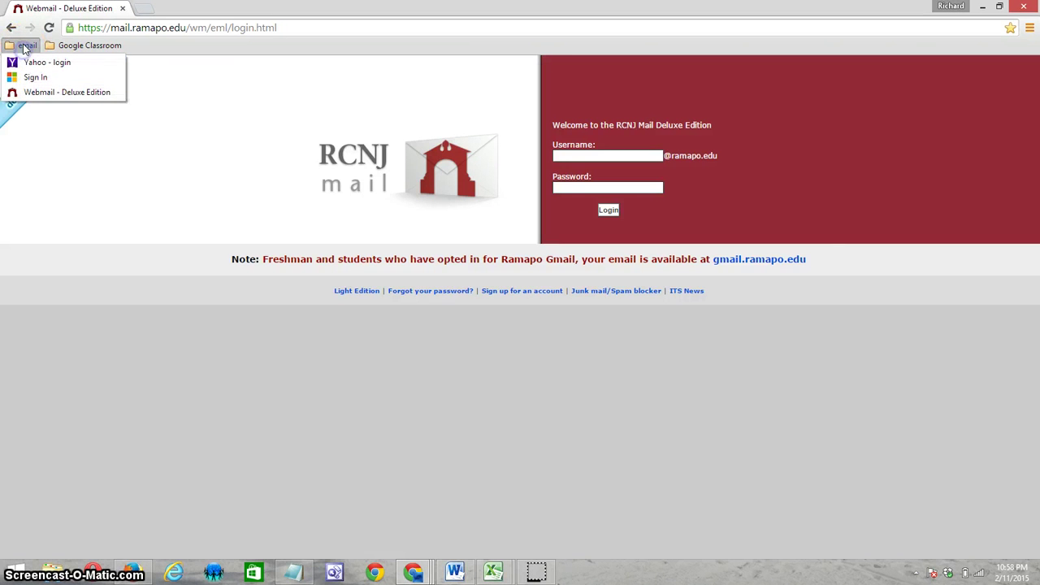
click(201, 47)
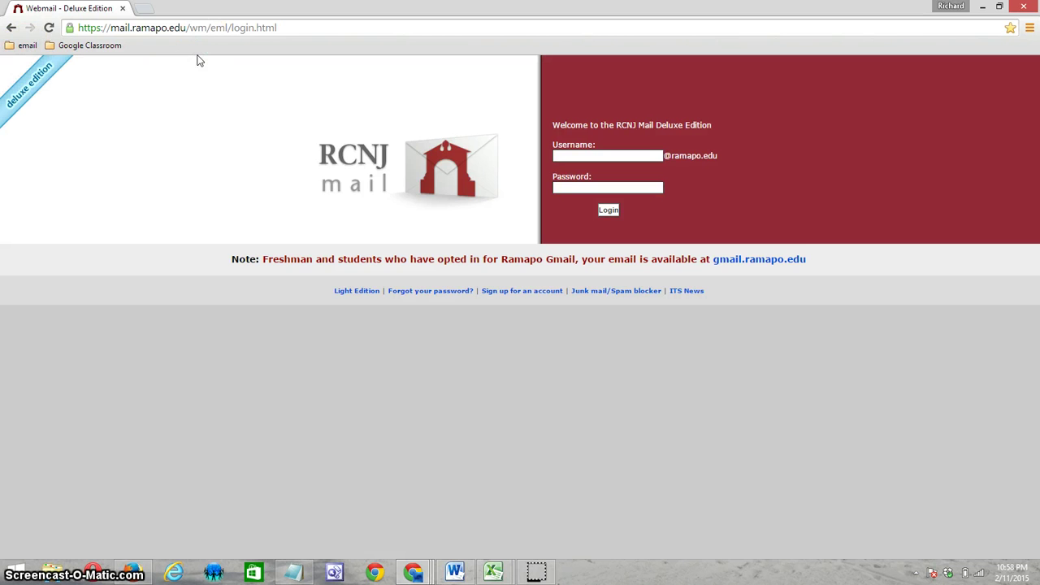
right_click(13, 47)
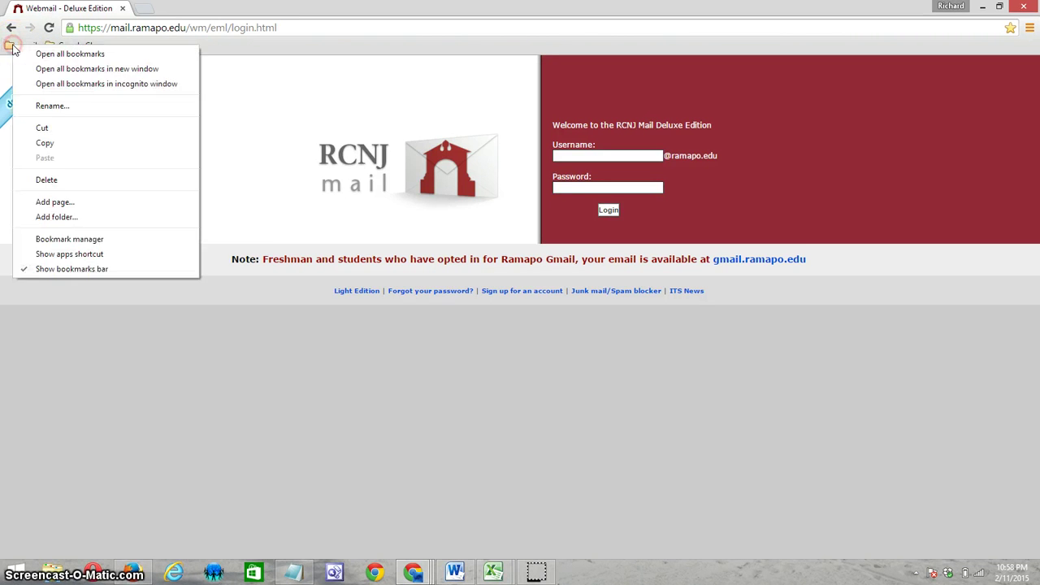
click(36, 59)
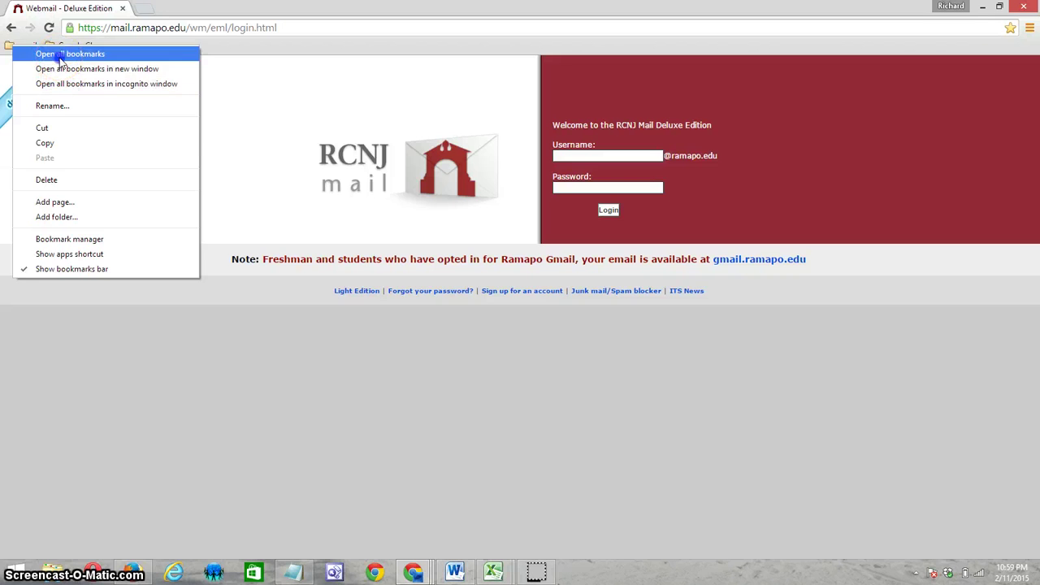
click(60, 54)
click(106, 28)
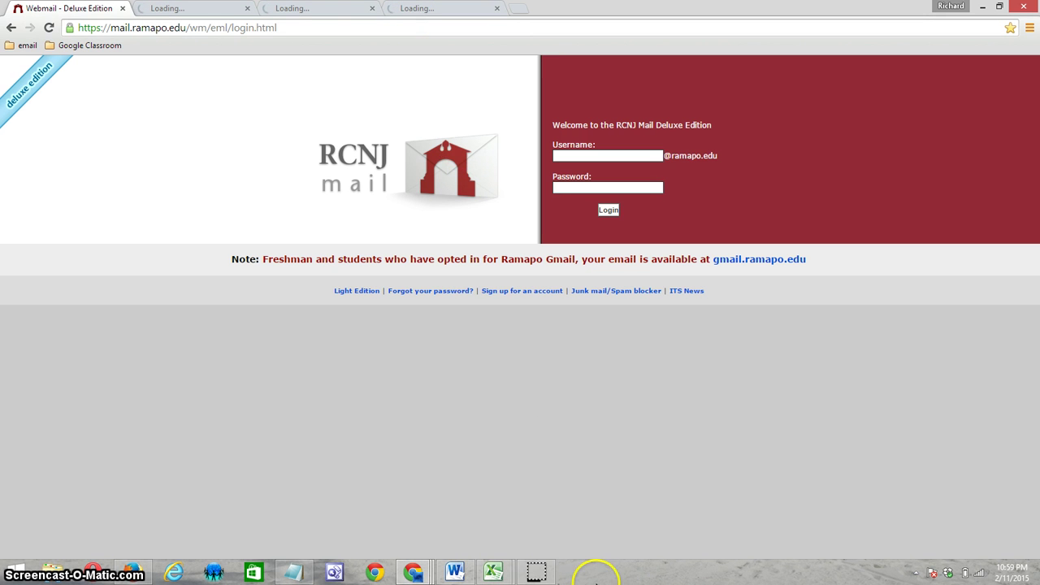
right_click(21, 45)
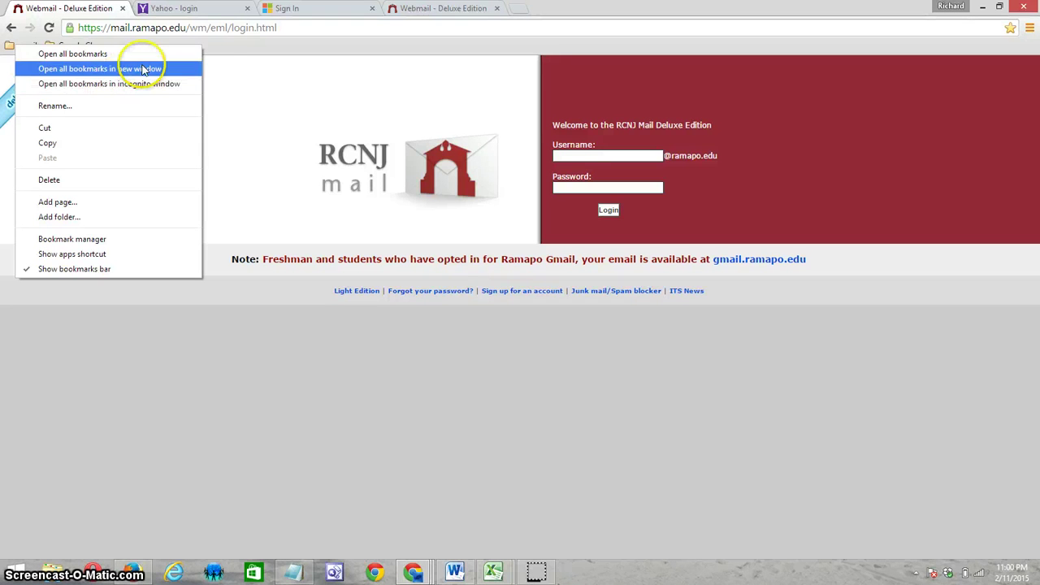
click(225, 42)
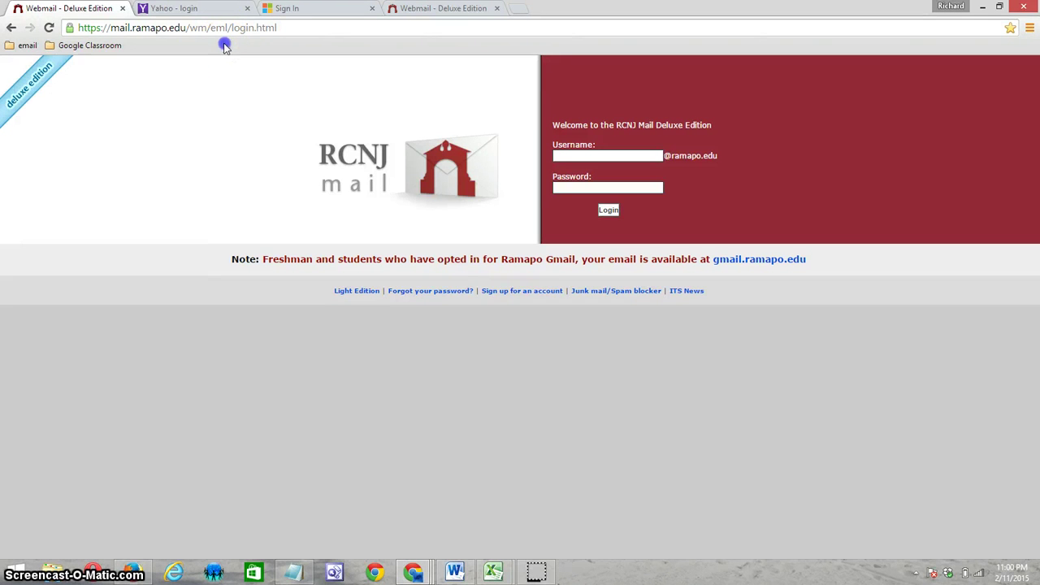
Rename the Google Classroom folder on the bookmarks bar to G-Classroom
right_click(65, 47)
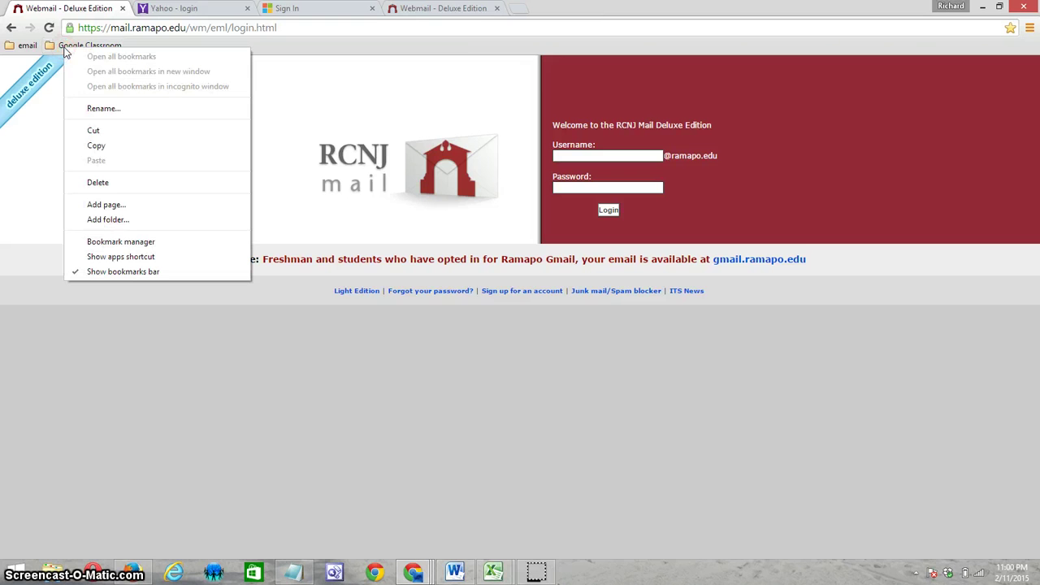
click(111, 111)
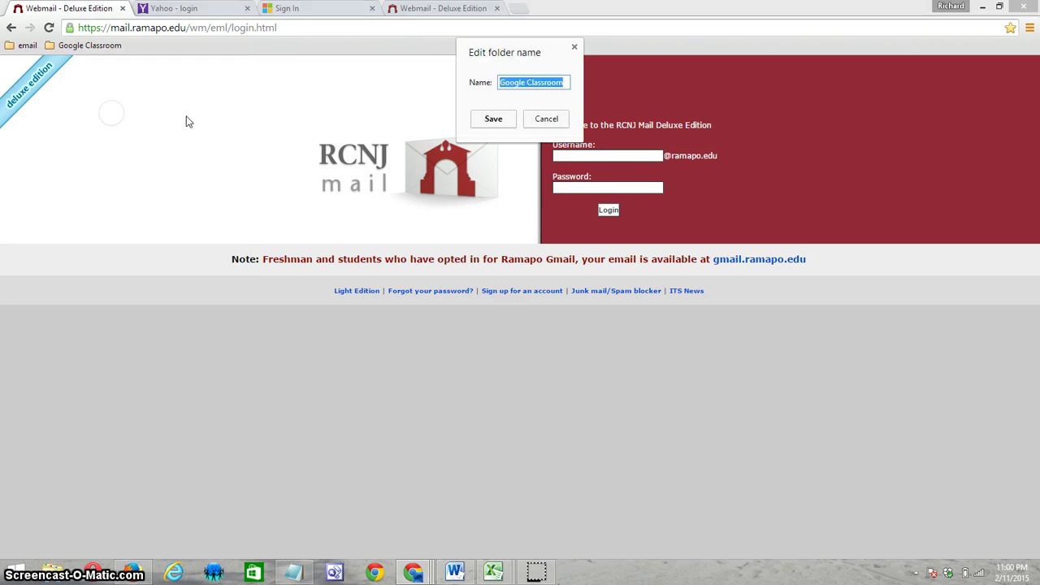
click(520, 83)
drag(524, 82, 358, 86)
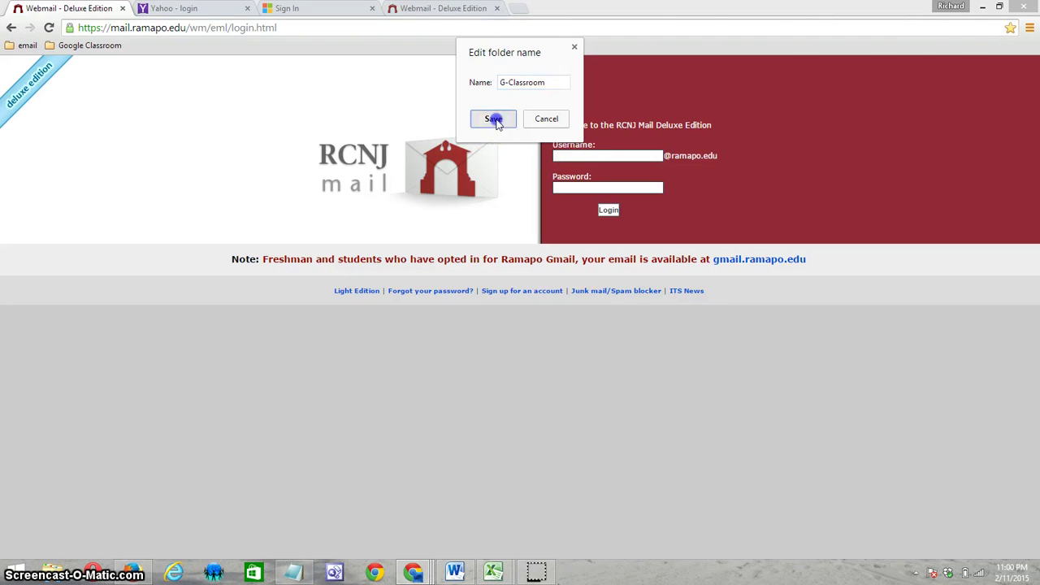
click(494, 119)
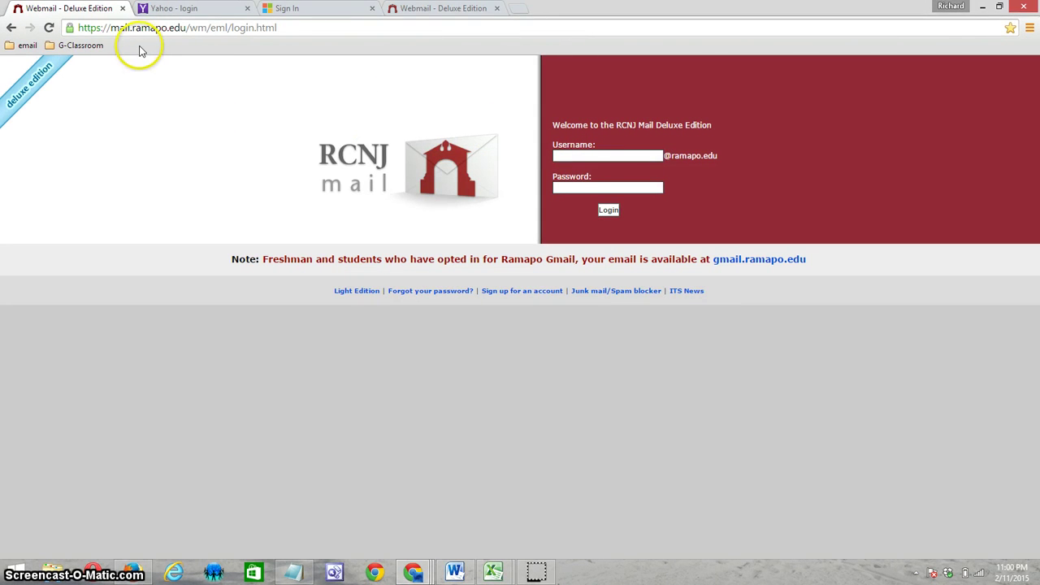
Copy the G-Classroom folder and paste a duplicate onto the bookmarks bar
right_click(90, 47)
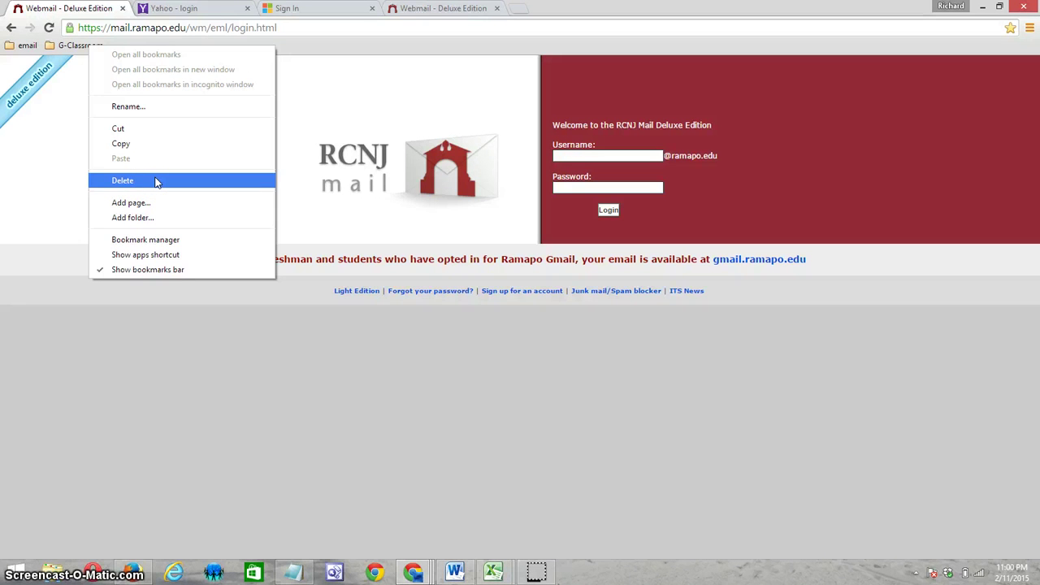
click(155, 144)
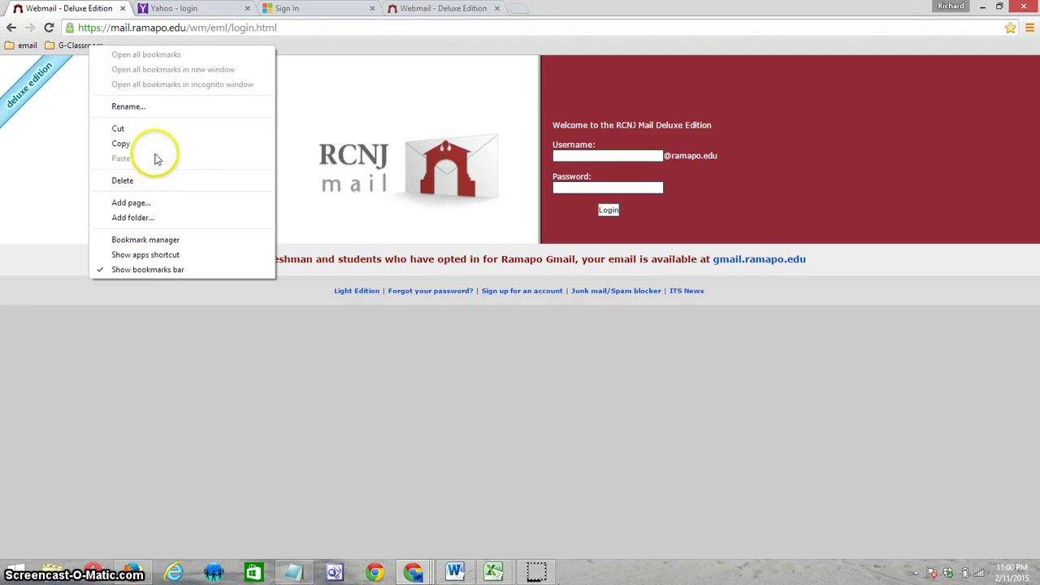
click(134, 56)
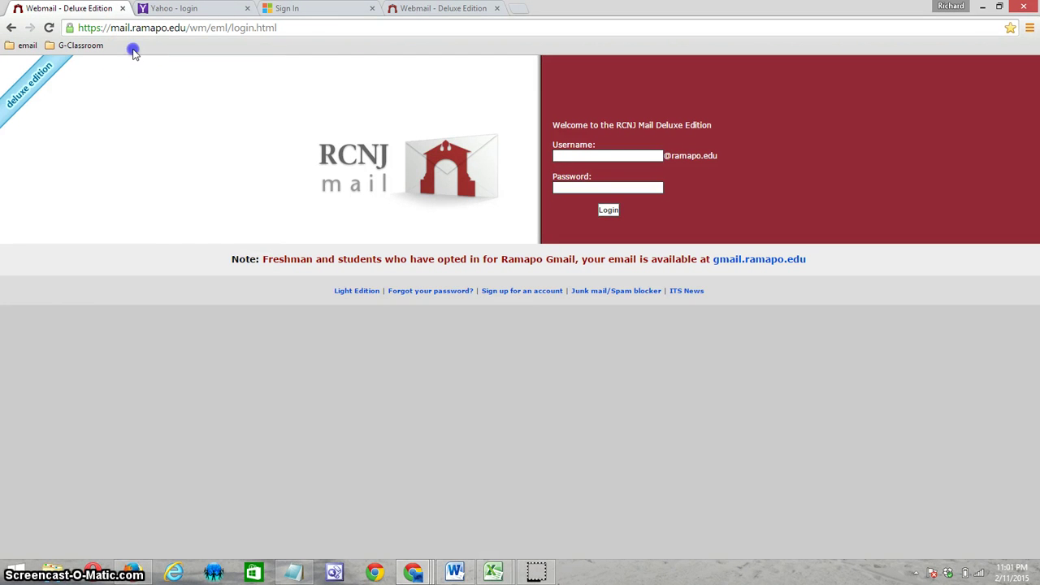
right_click(133, 47)
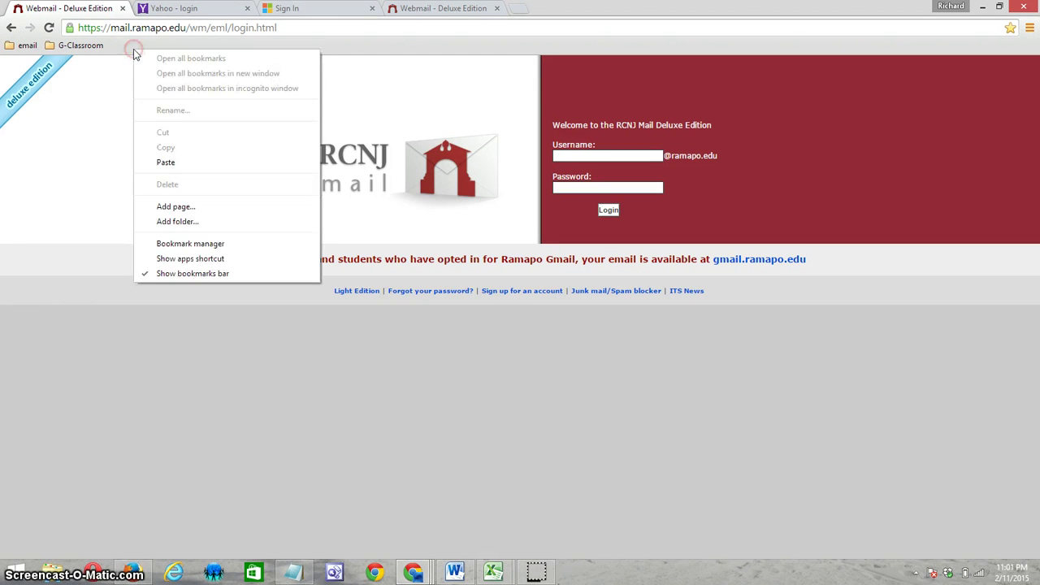
click(171, 162)
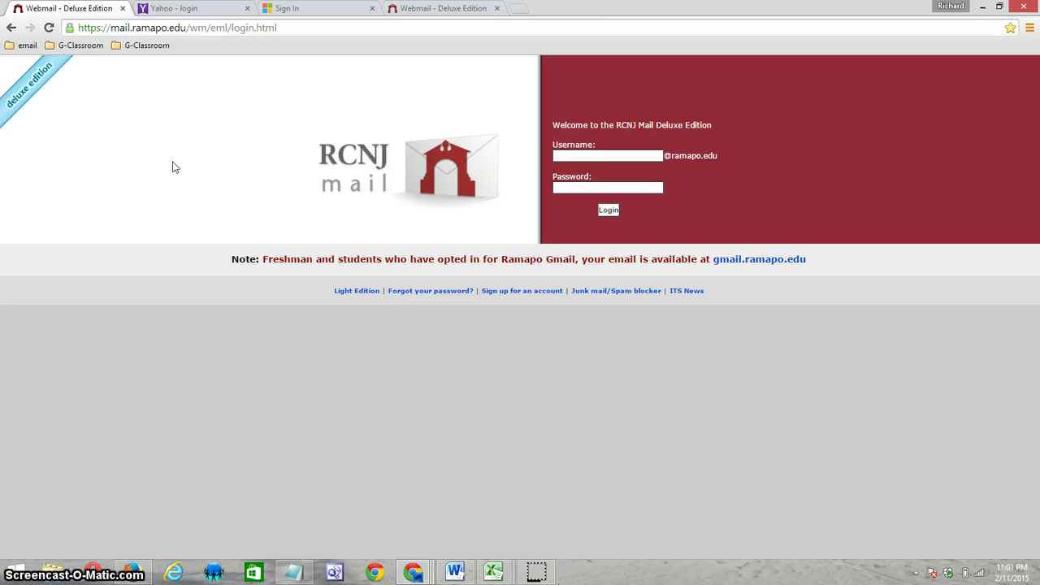
Delete the duplicate G-Classroom folder, leaving only email and G-Classroom
right_click(135, 49)
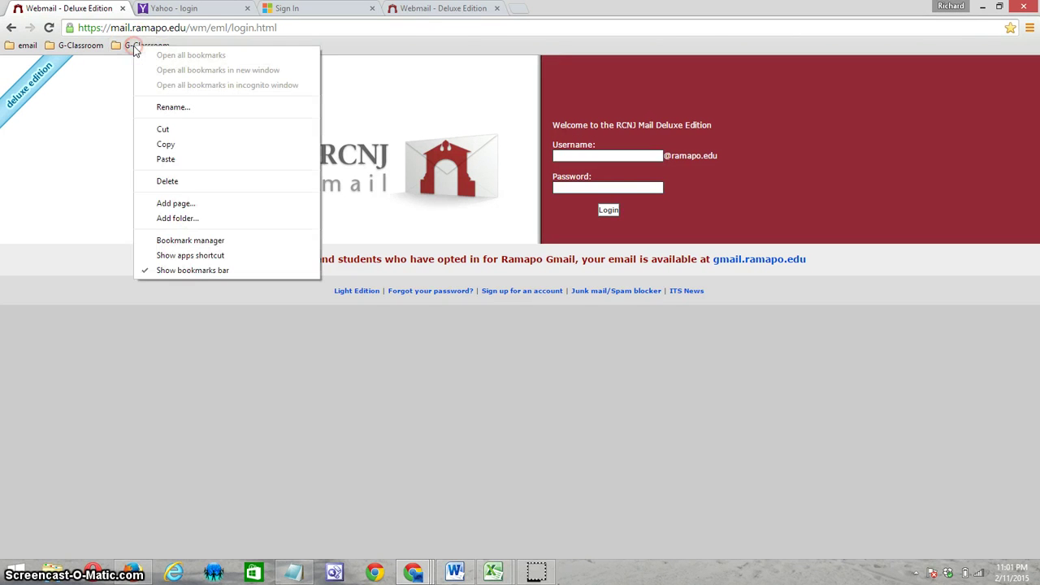
click(173, 182)
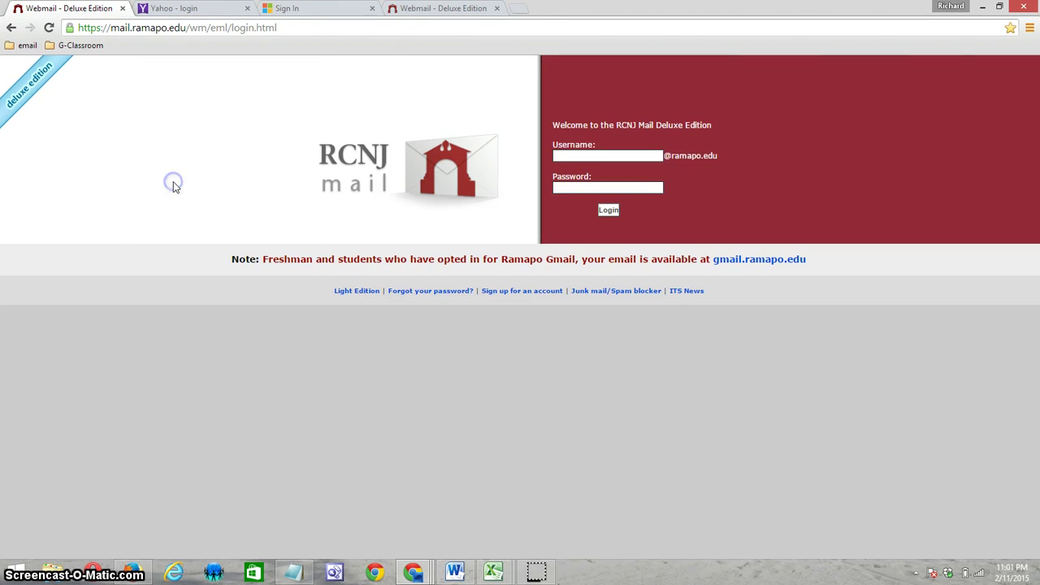
click(110, 51)
Open the Bookmark Manager and browse the email folder and Bookmarks bar contents
right_click(108, 47)
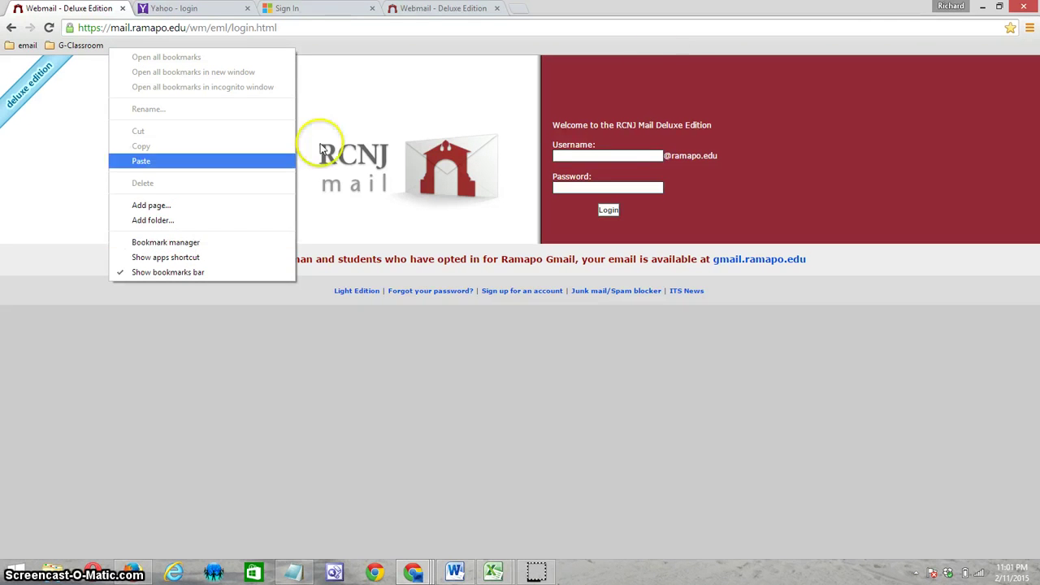
click(961, 51)
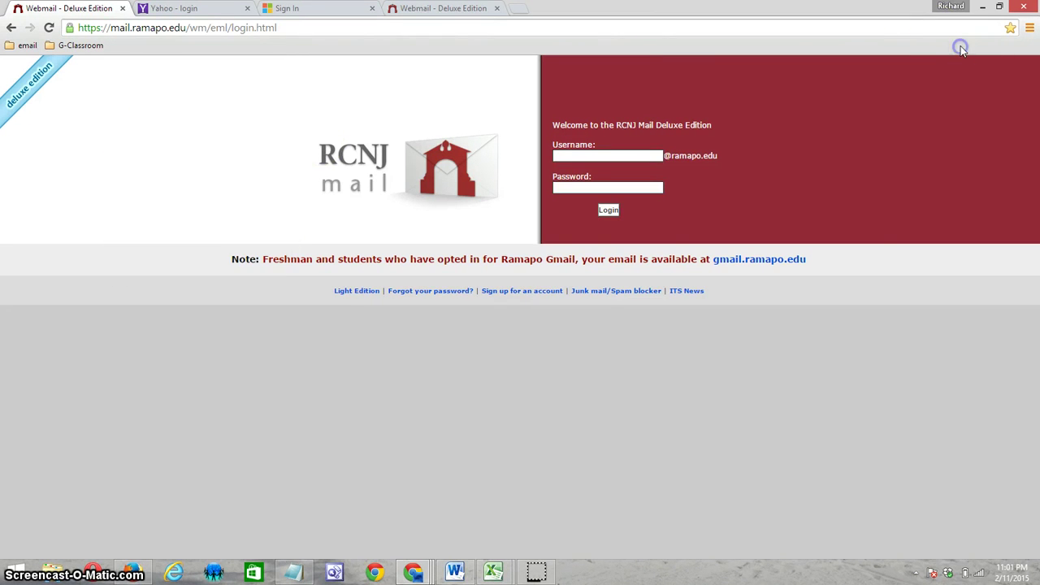
click(1029, 29)
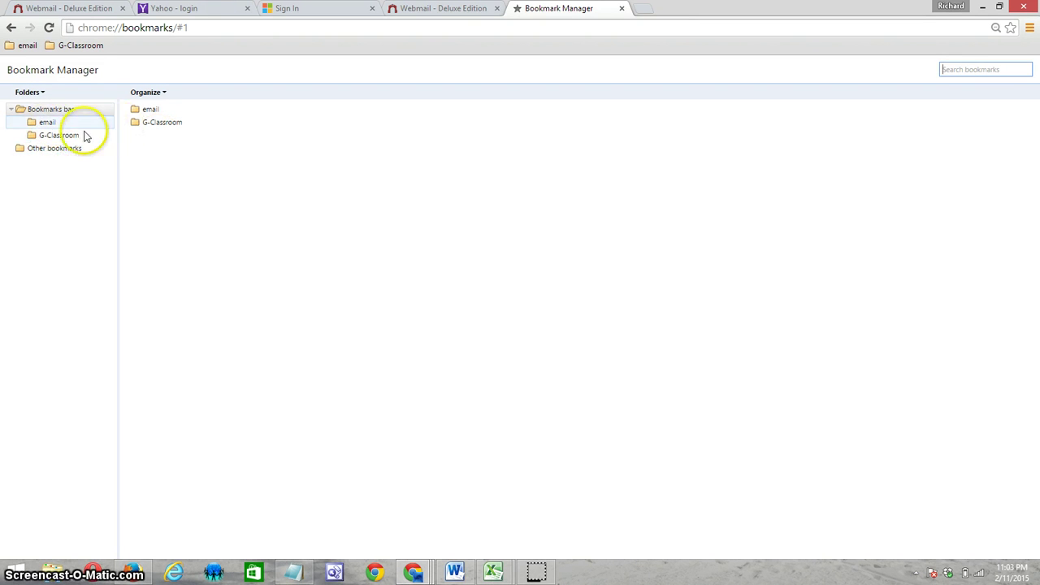
click(49, 124)
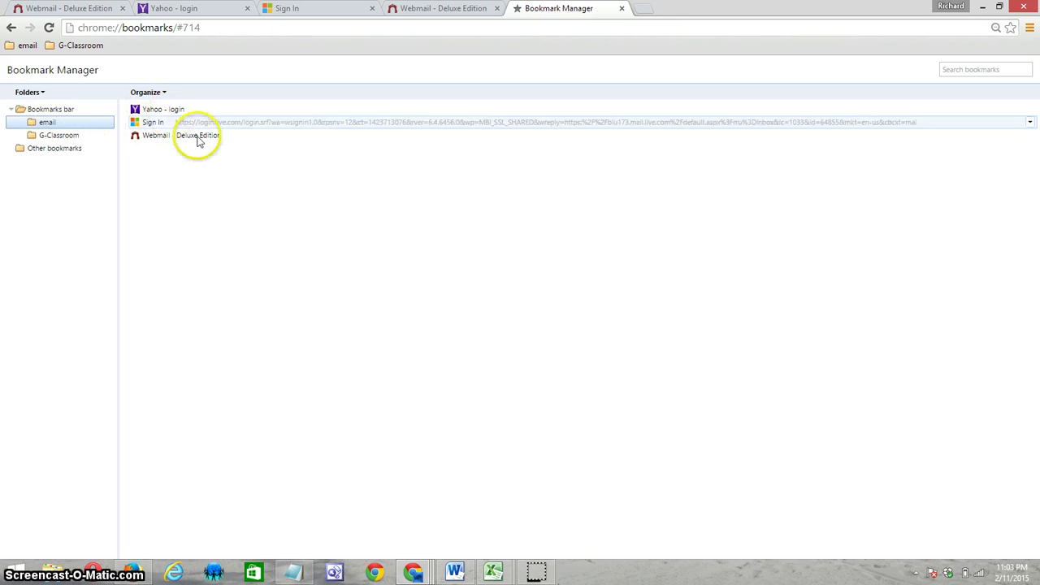
click(58, 108)
click(141, 110)
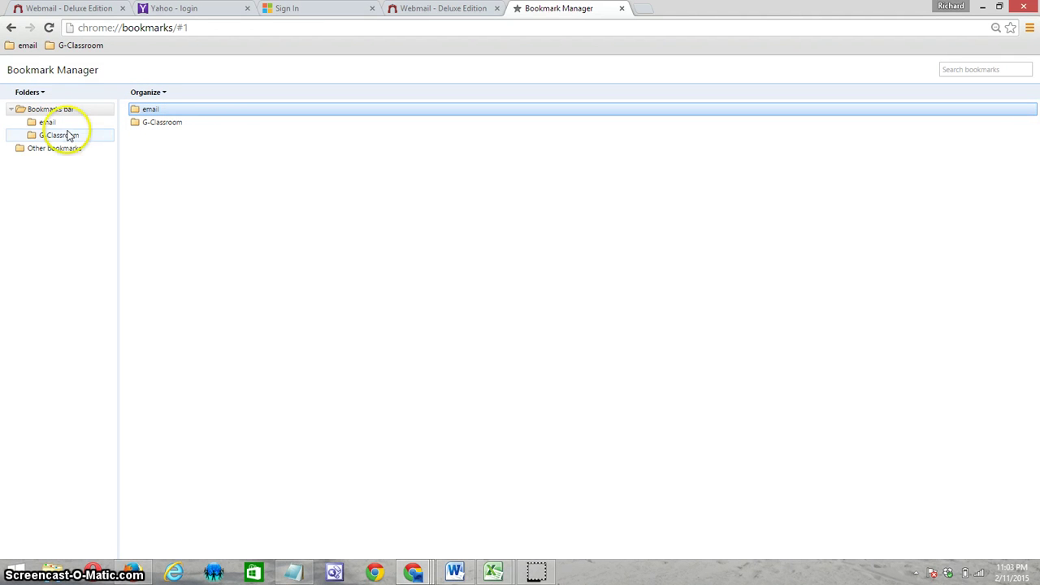
Add a new folder to the bookmarks bar and rename it Science
click(178, 156)
right_click(177, 153)
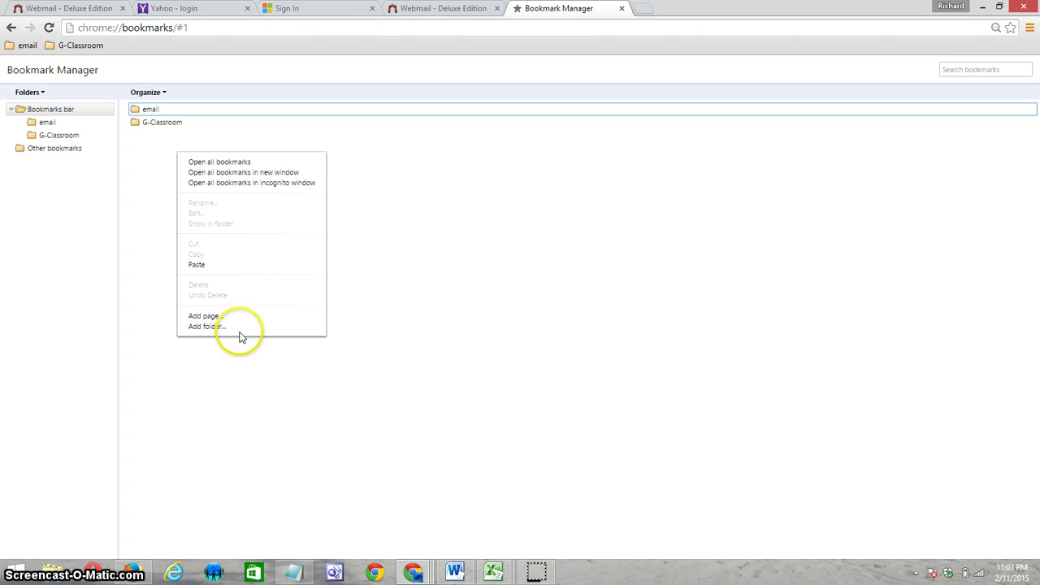
click(214, 328)
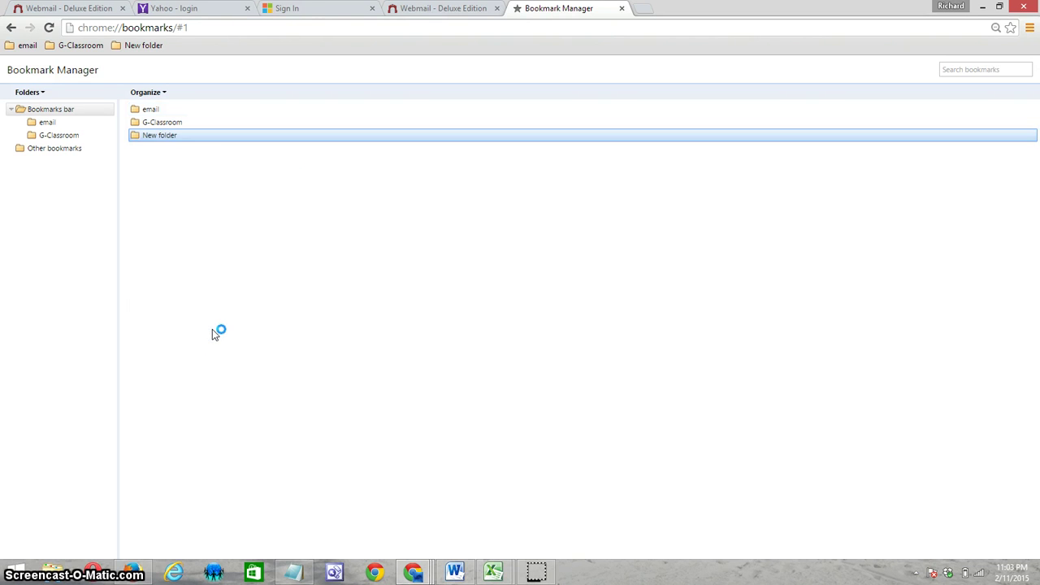
click(212, 329)
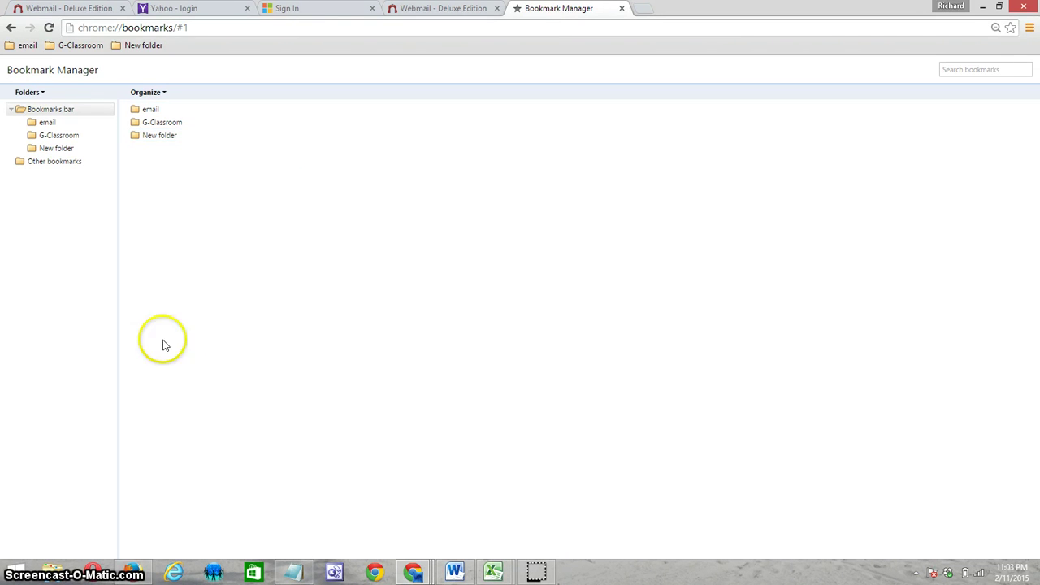
click(177, 135)
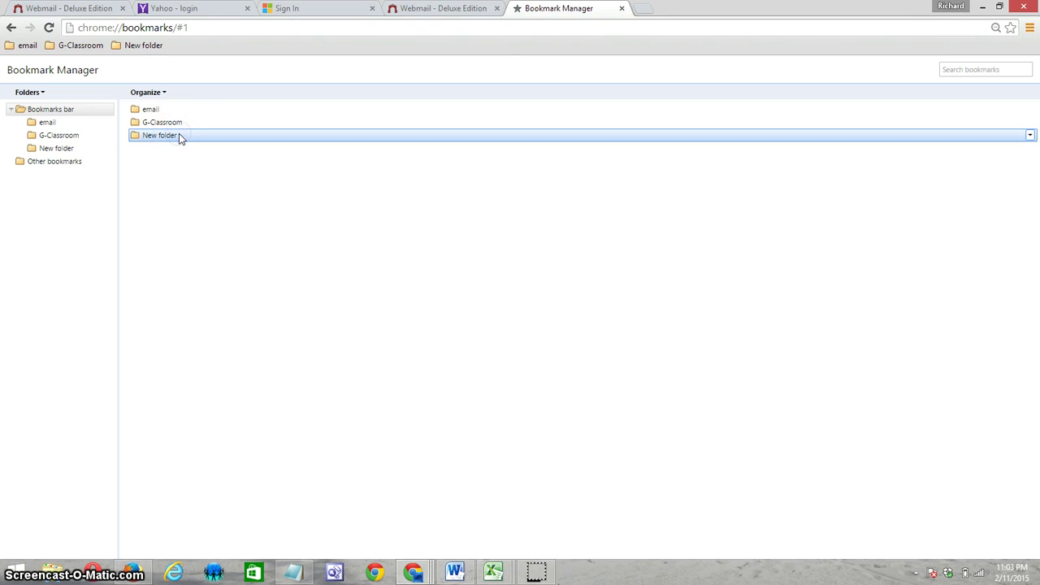
right_click(179, 135)
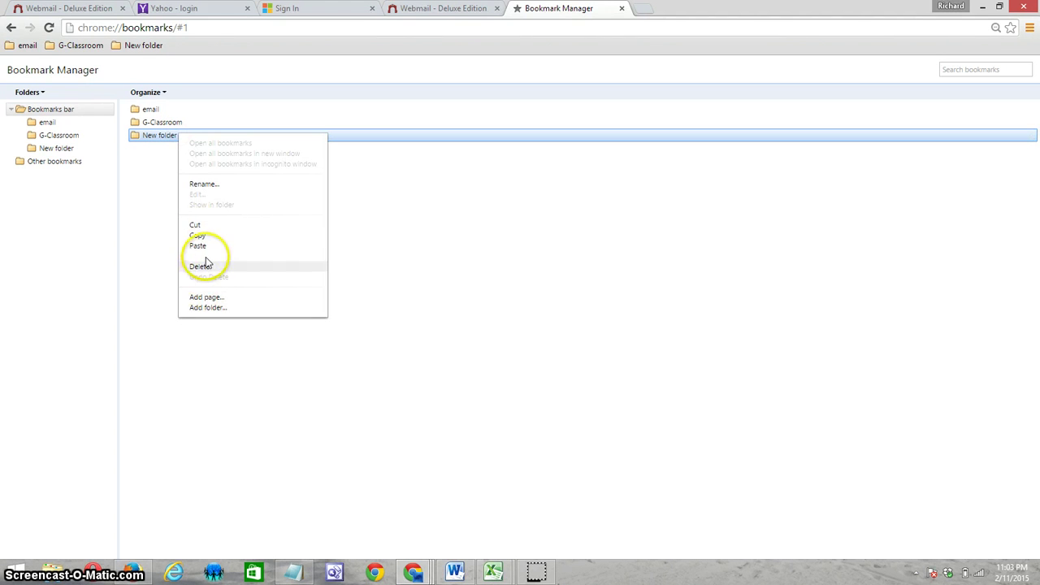
click(211, 187)
text(Science)
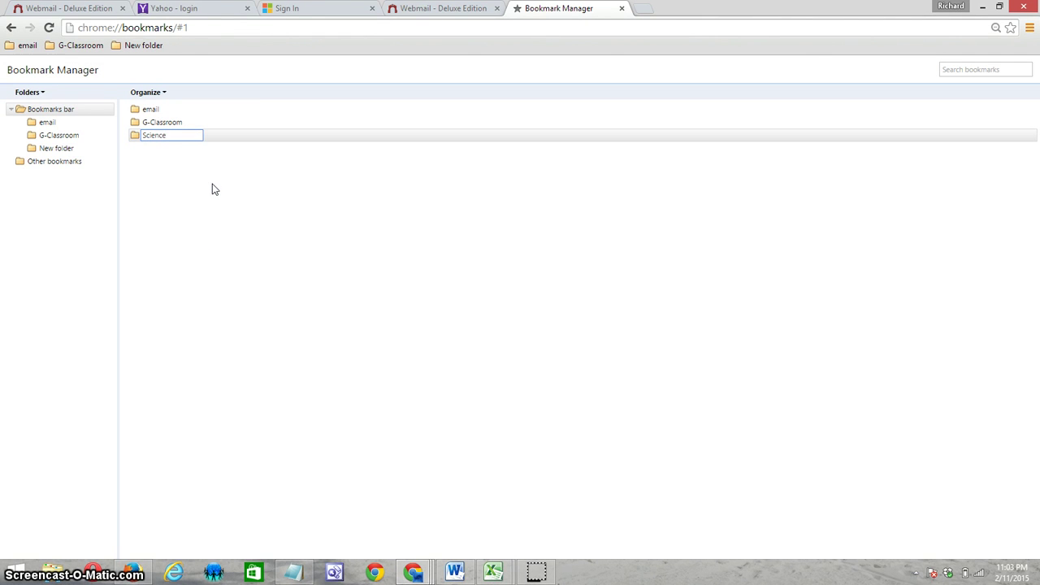
Add a second bookmarks-bar folder and rename it 'life science'
right_click(211, 186)
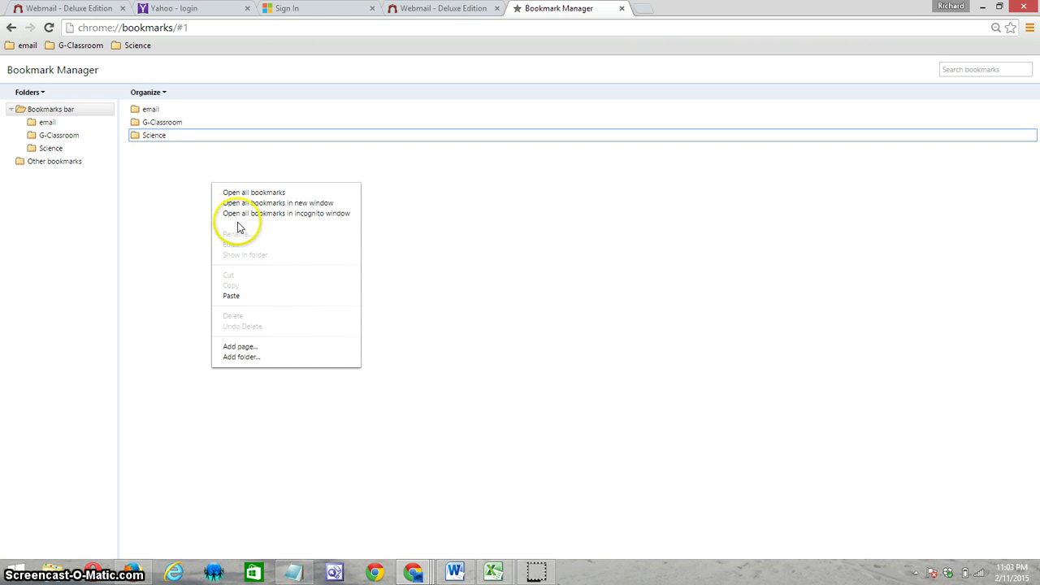
click(243, 358)
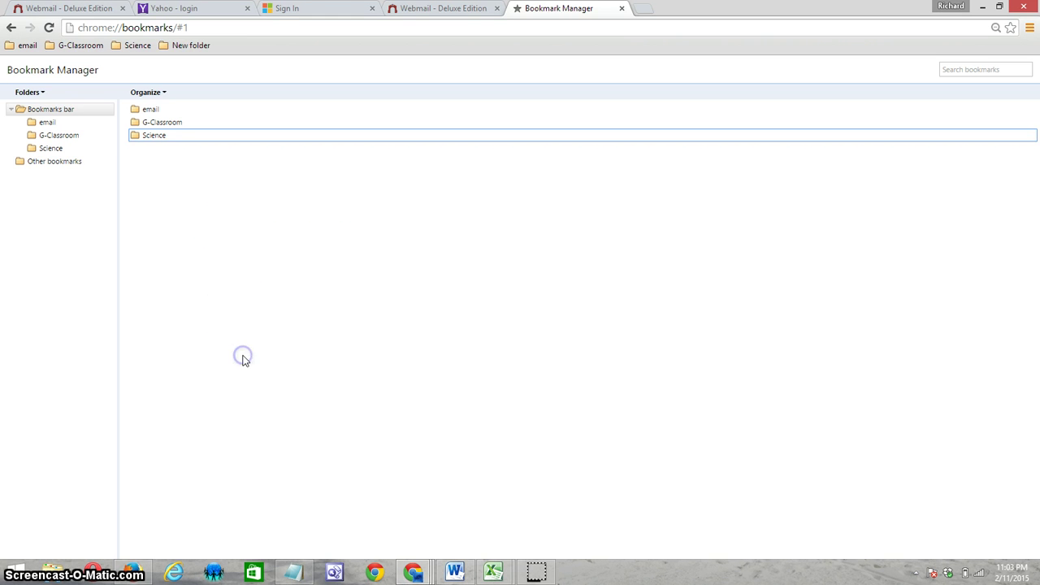
click(237, 289)
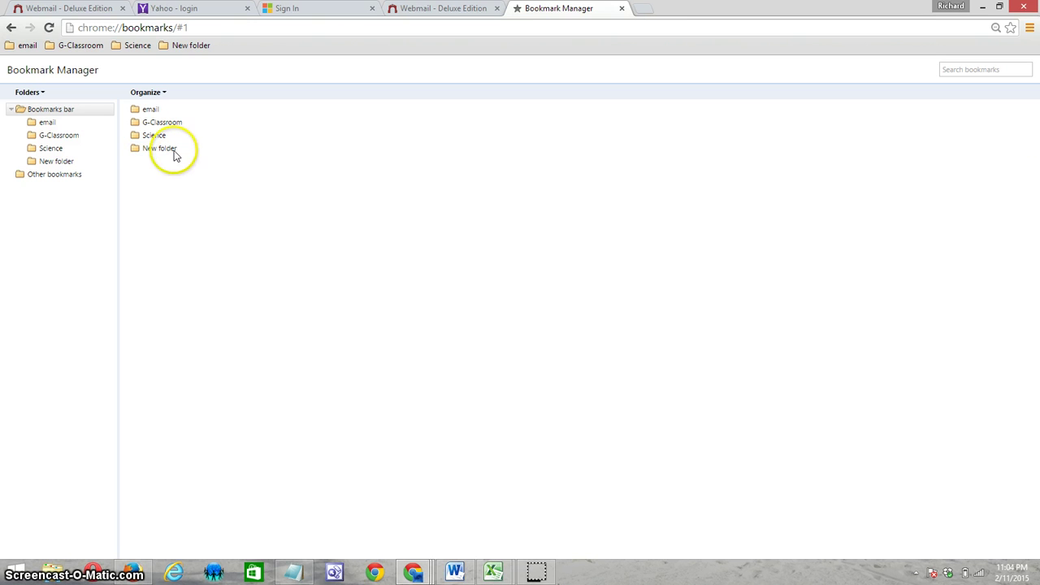
click(171, 150)
right_click(173, 152)
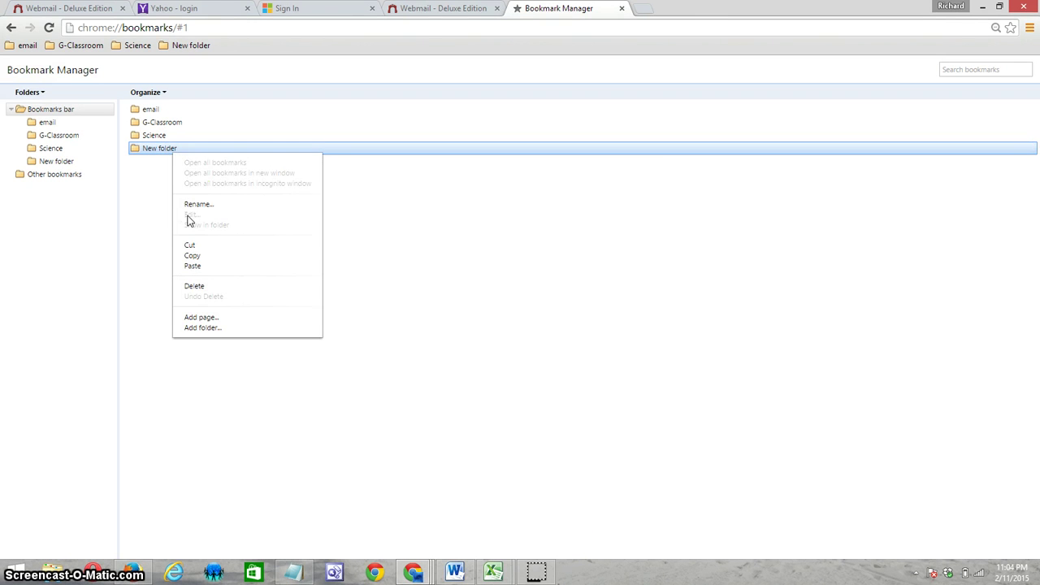
click(195, 205)
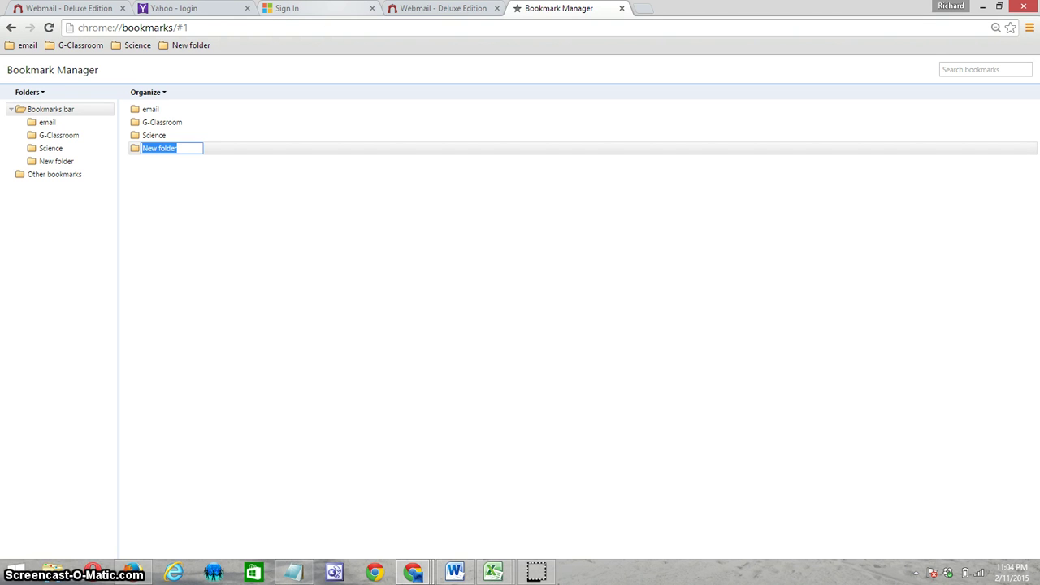
text(life science)
click(341, 248)
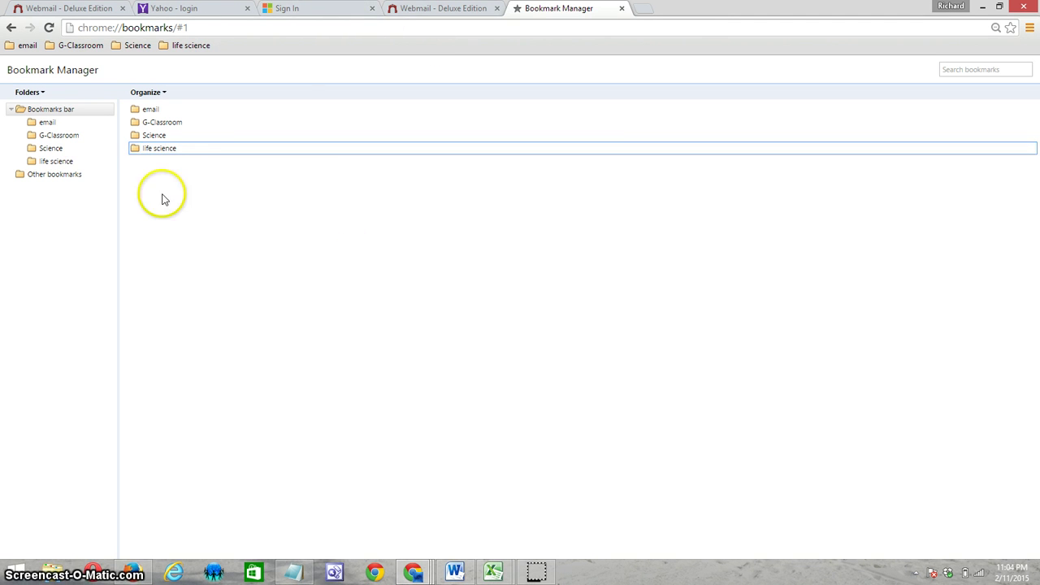
mouse_move(162, 149)
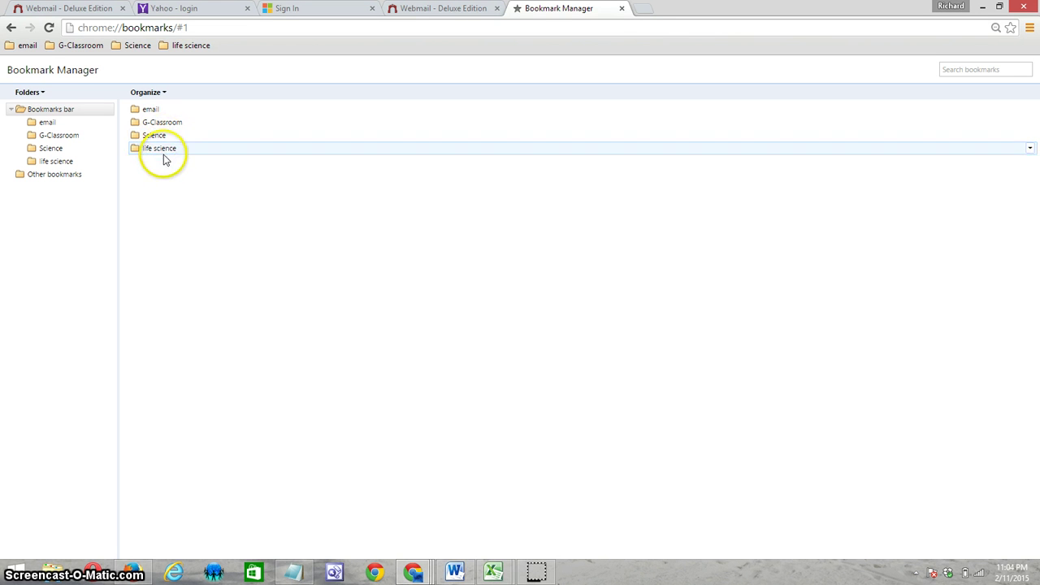
Drag the life science folder into the Science folder
drag(135, 154, 141, 138)
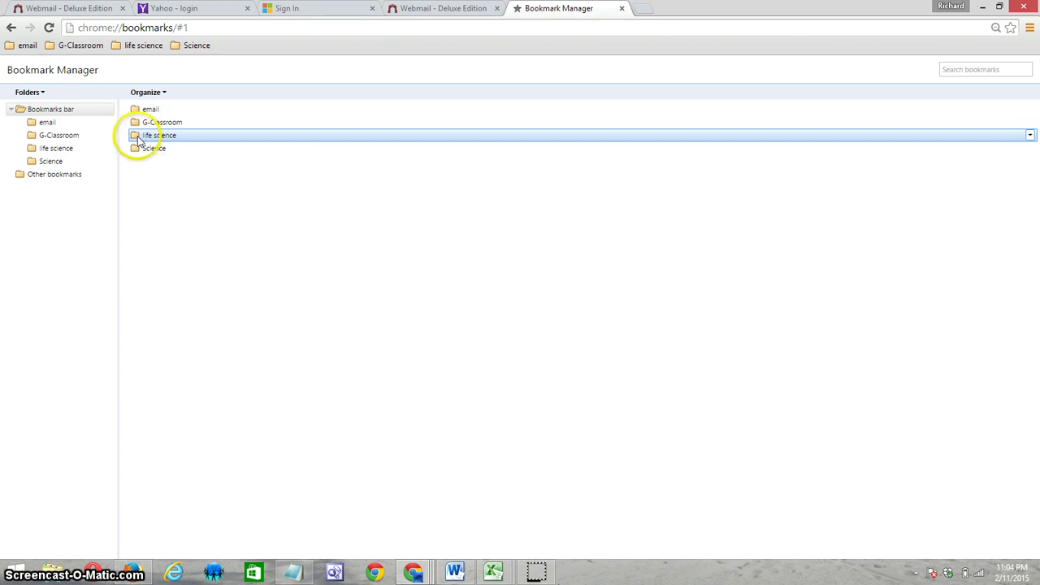
drag(139, 135, 140, 149)
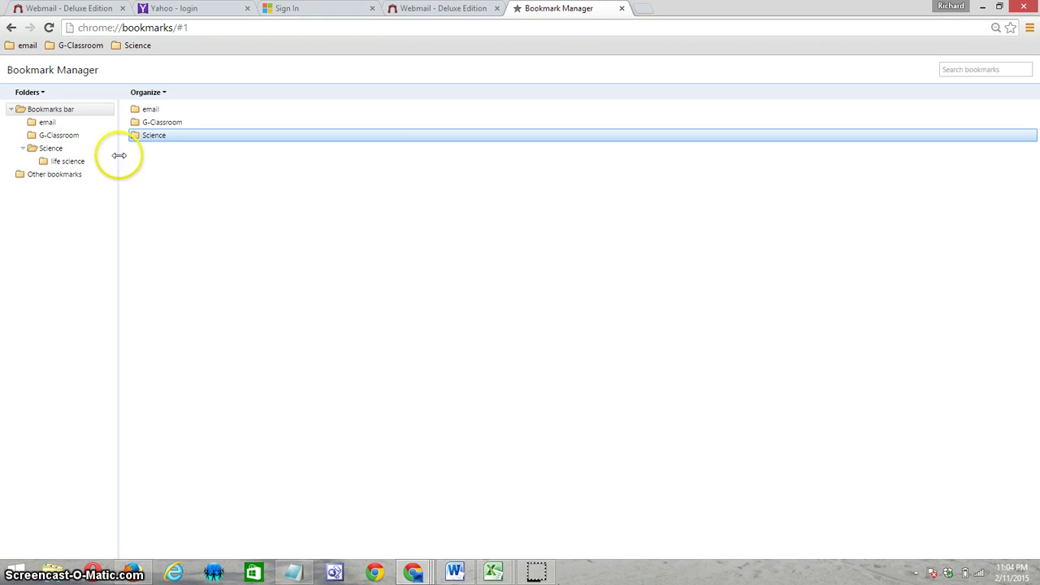
drag(137, 133, 139, 122)
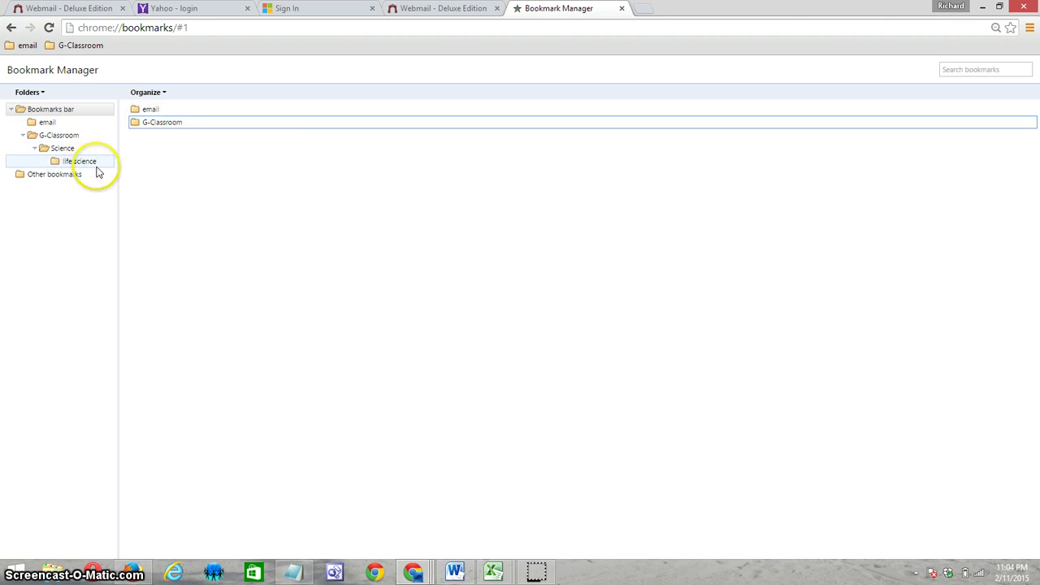
Move Science out of G-Classroom back onto the top level of the bookmarks bar
click(137, 127)
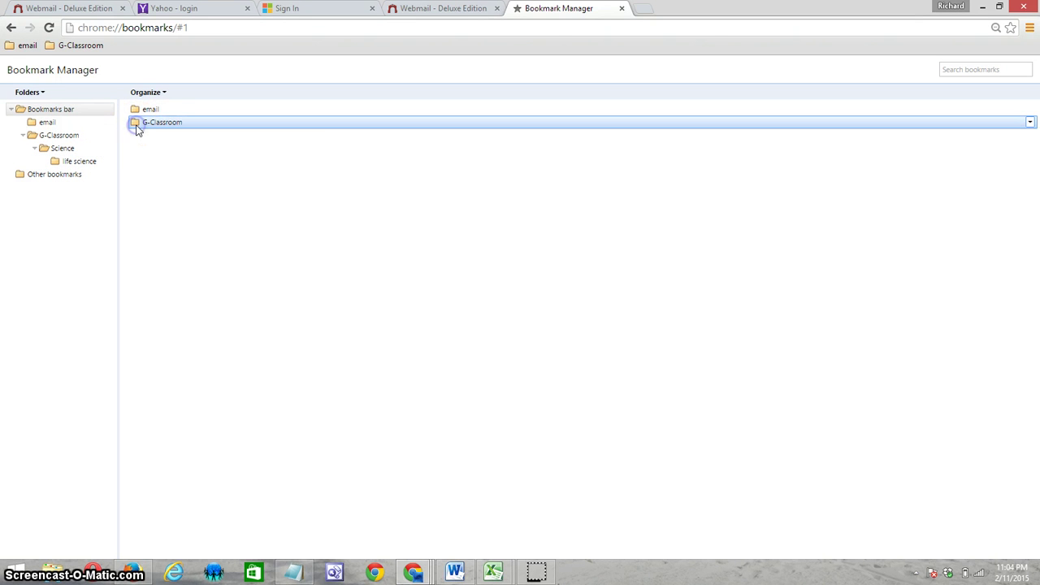
double_click(136, 128)
double_click(137, 111)
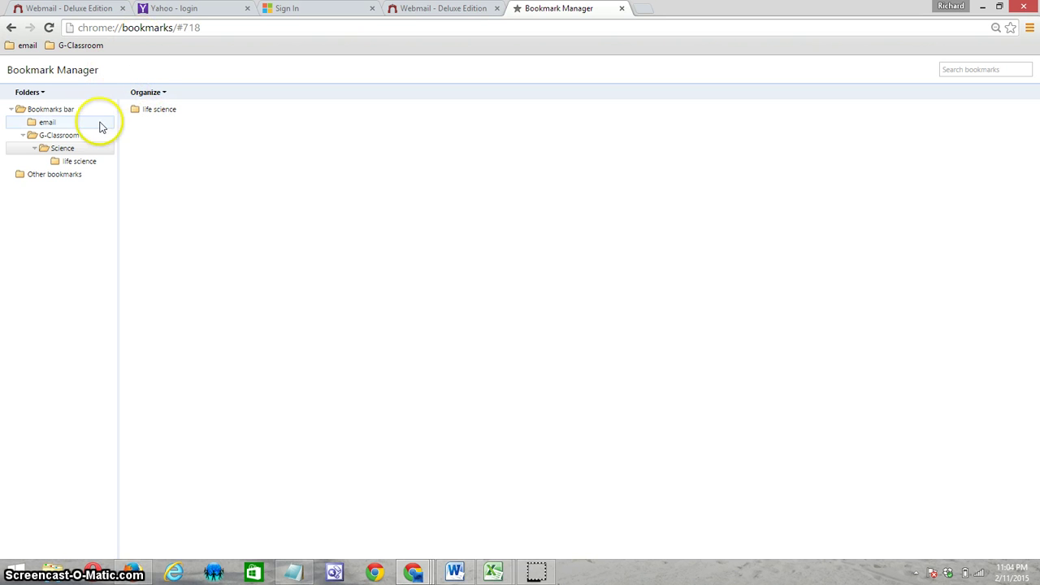
click(65, 134)
click(137, 111)
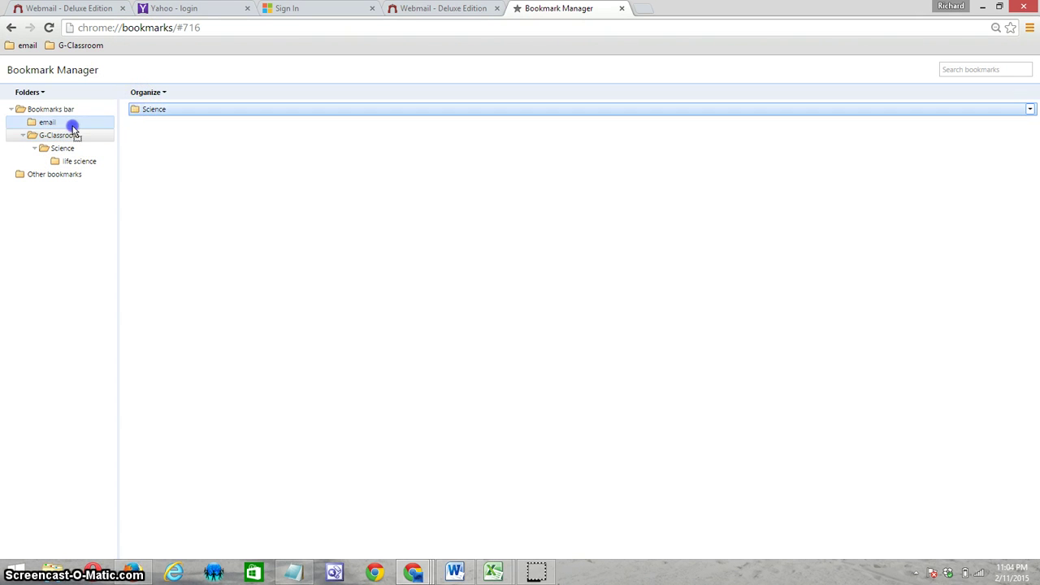
drag(71, 130, 67, 115)
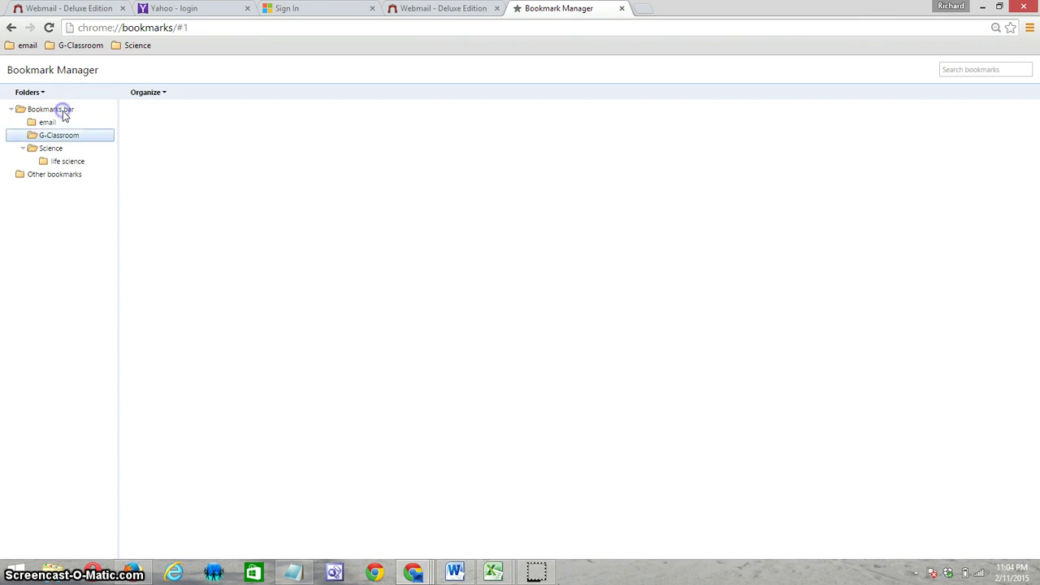
click(65, 112)
click(150, 154)
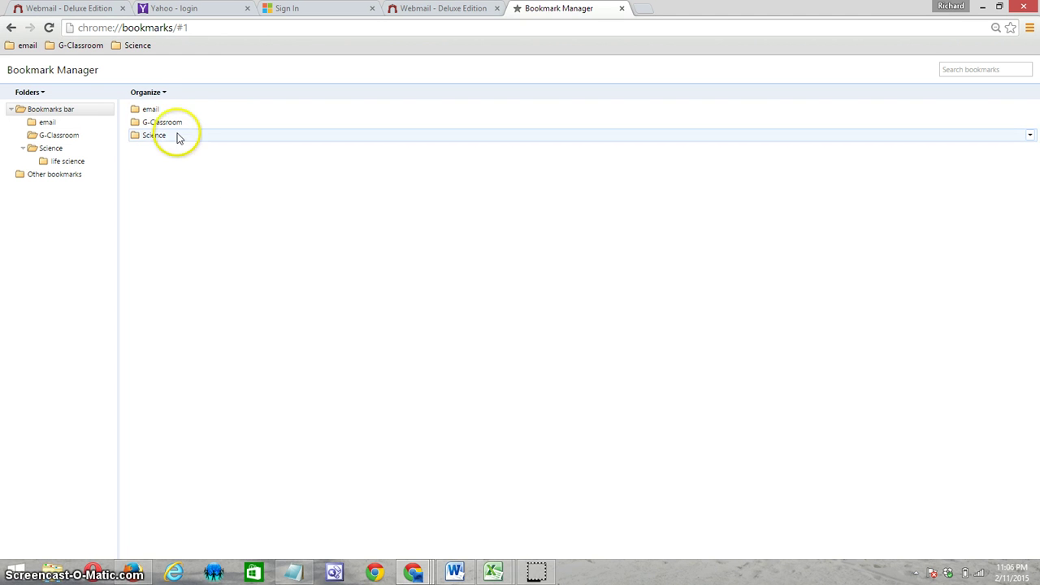
Sort the bookmarks-bar folders by title and drag Science to the top
click(165, 95)
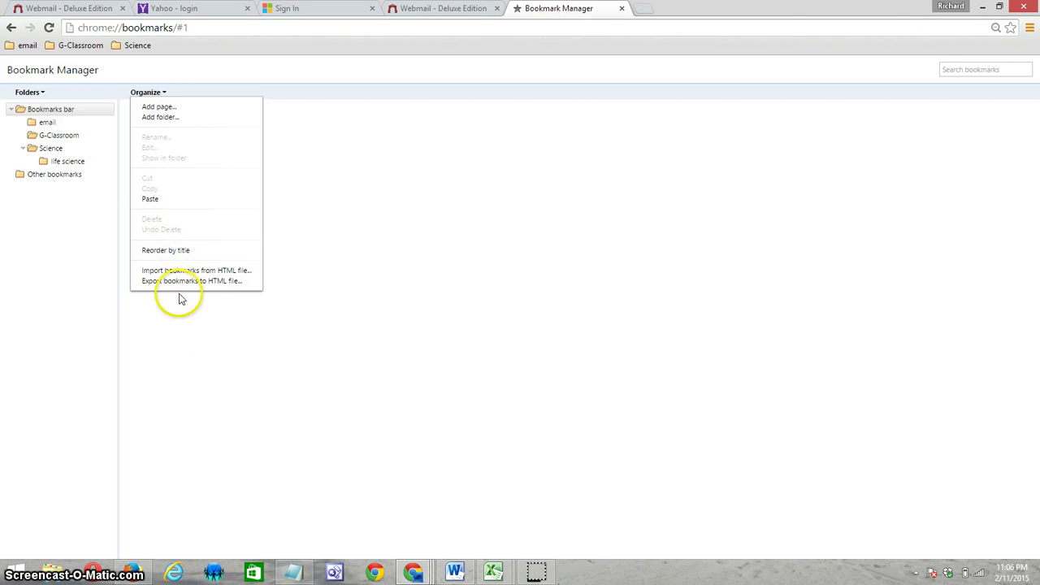
click(180, 254)
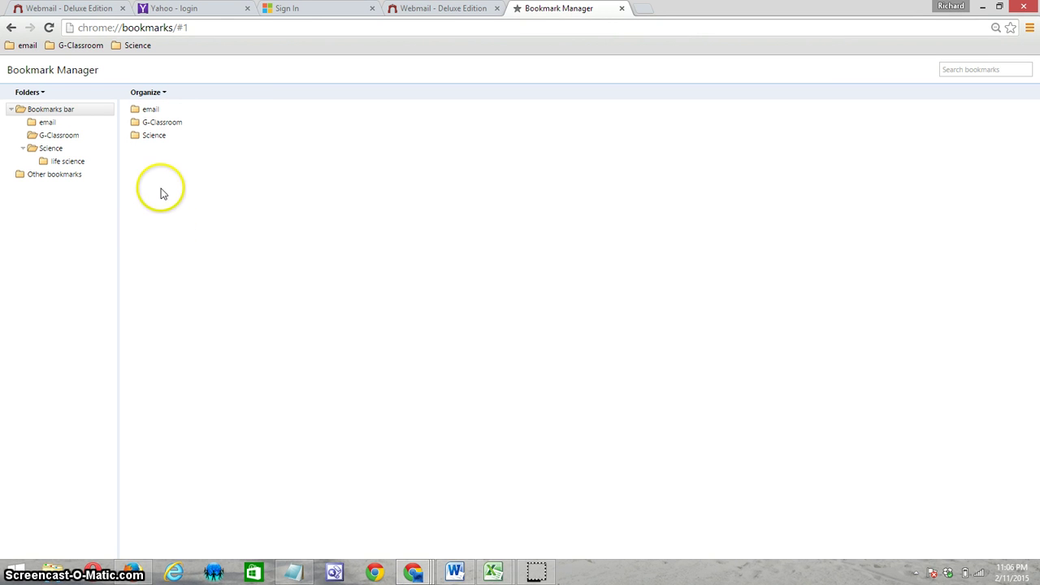
mouse_move(146, 135)
mouse_down()
mouse_move(138, 122)
mouse_move(140, 145)
mouse_up()
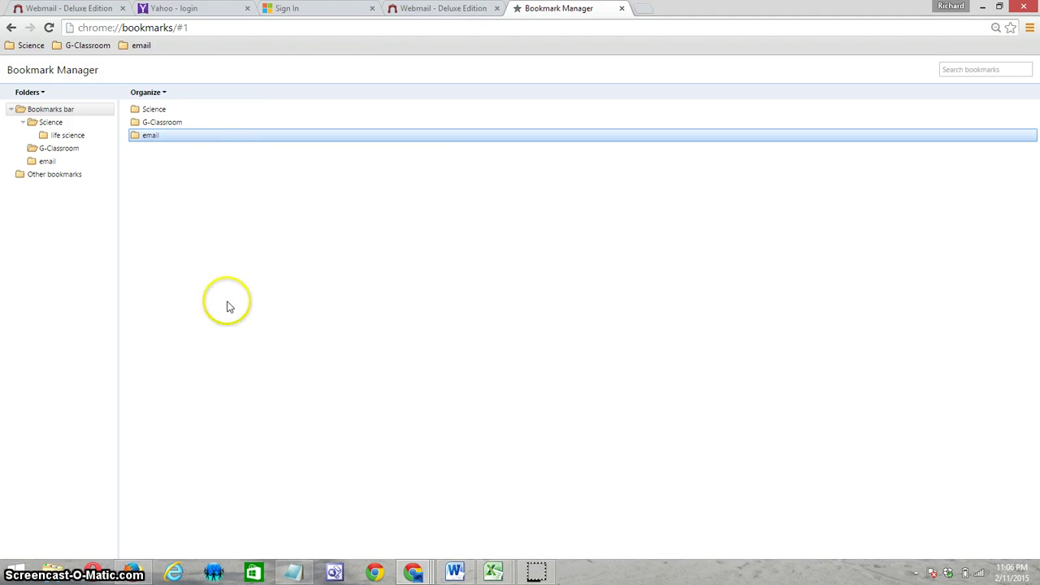
click(163, 94)
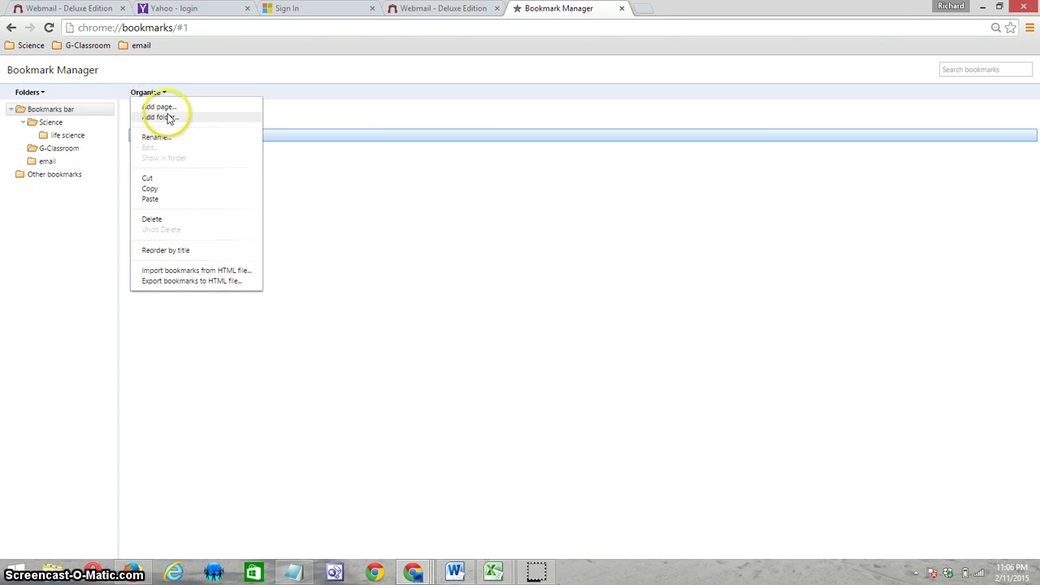
Export the bookmarks as bookmarks_2_11_15.html into Documents
click(207, 281)
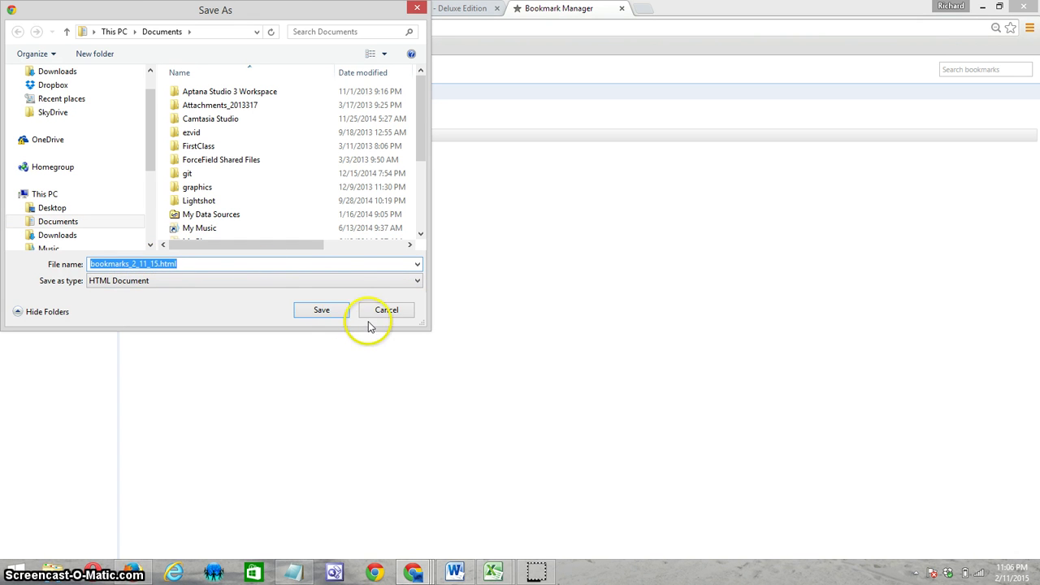
click(321, 311)
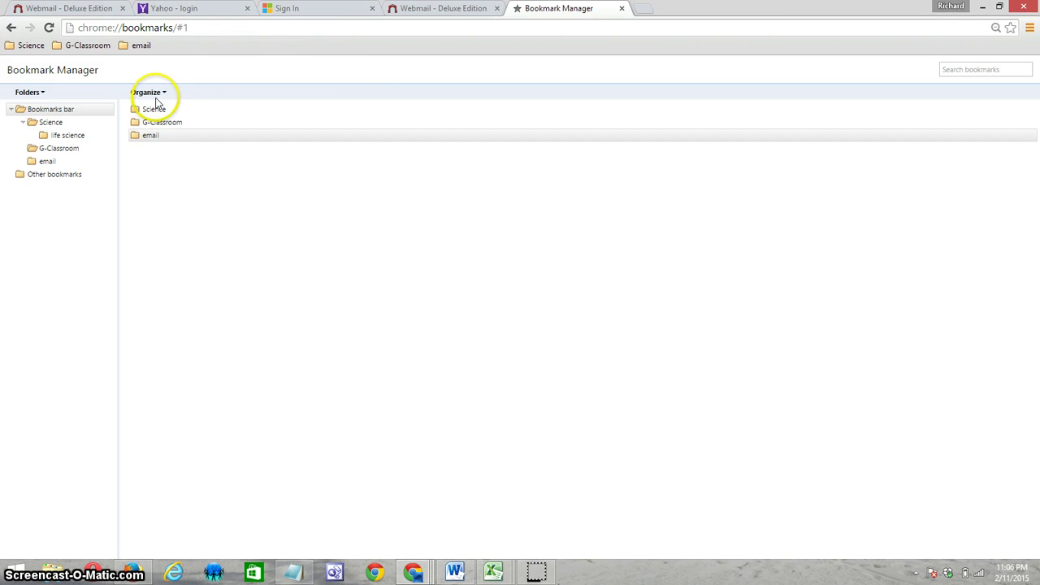
Delete the email, G-Classroom and Science folders from the bookmarks bar
click(138, 47)
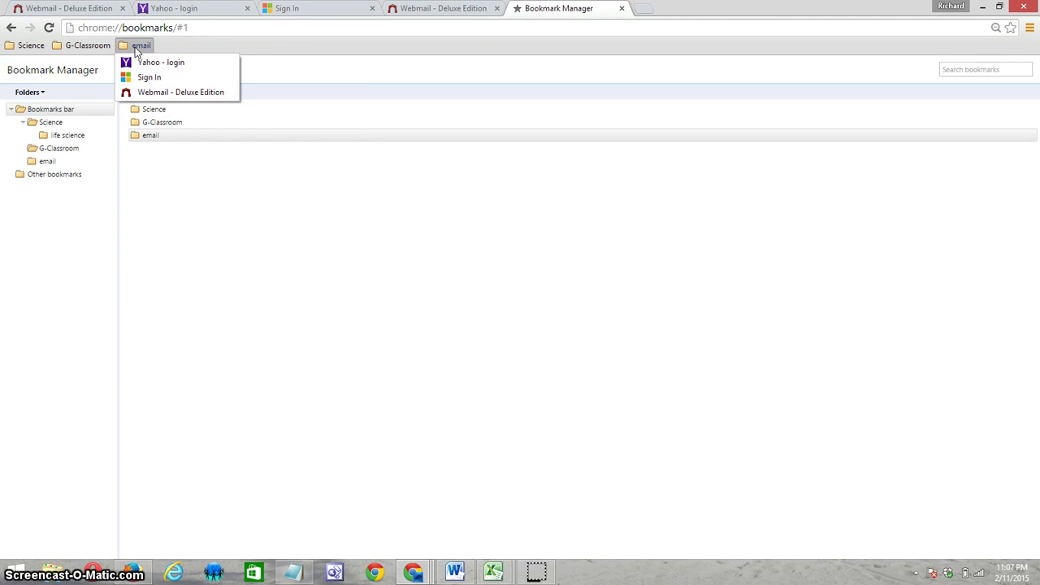
right_click(137, 47)
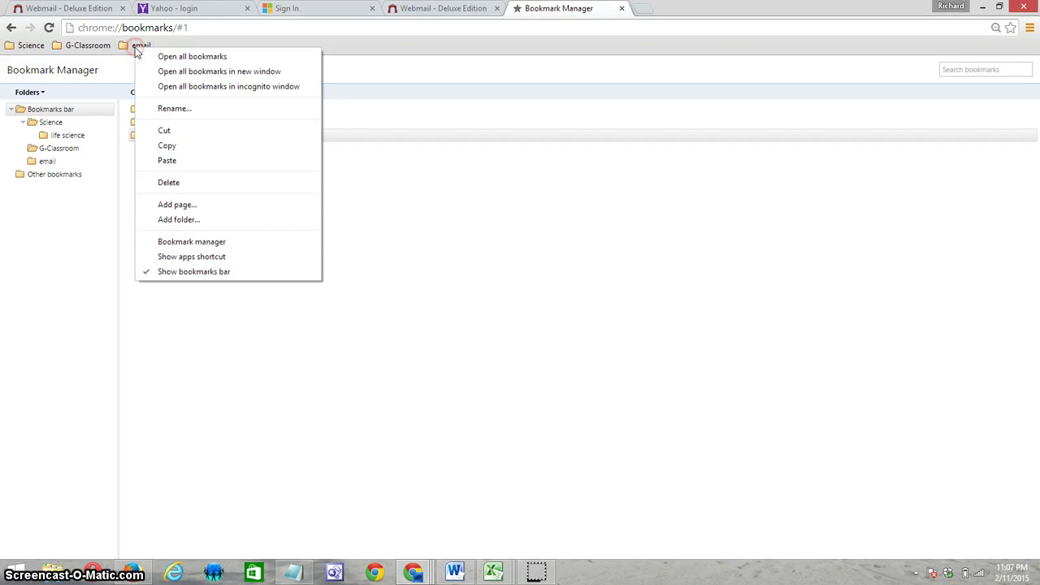
click(208, 184)
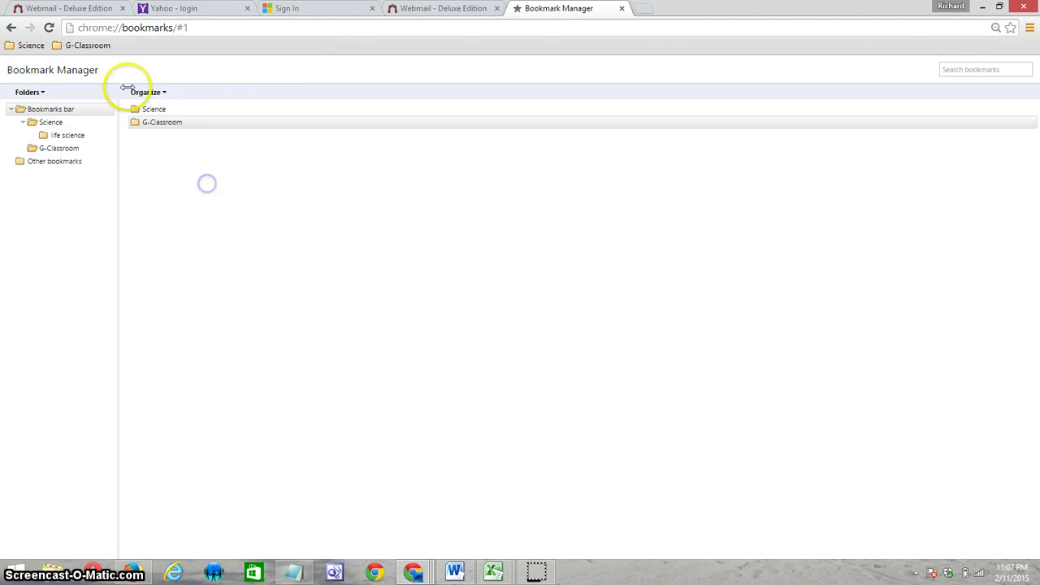
click(79, 46)
right_click(79, 46)
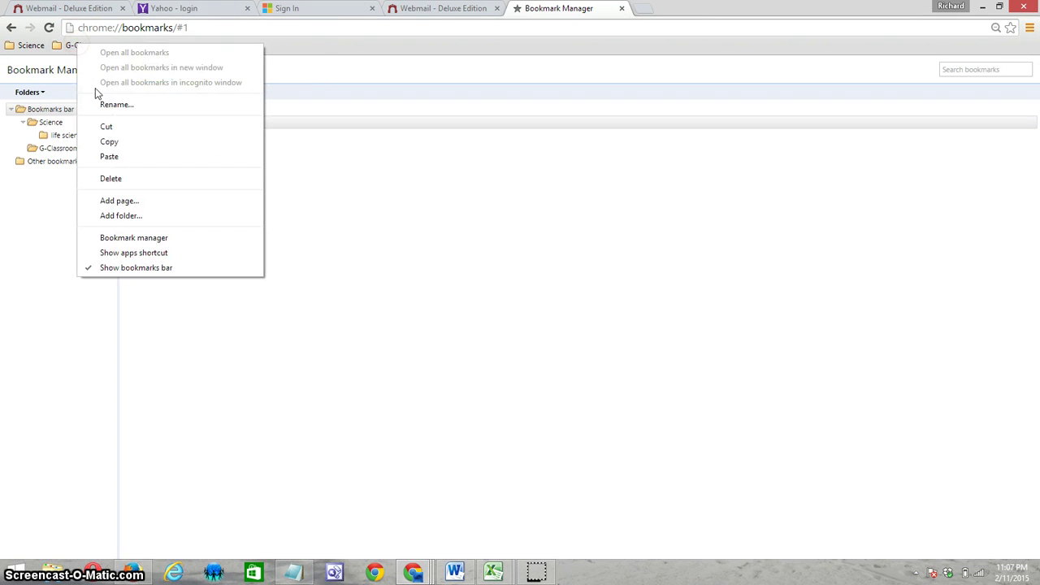
click(105, 173)
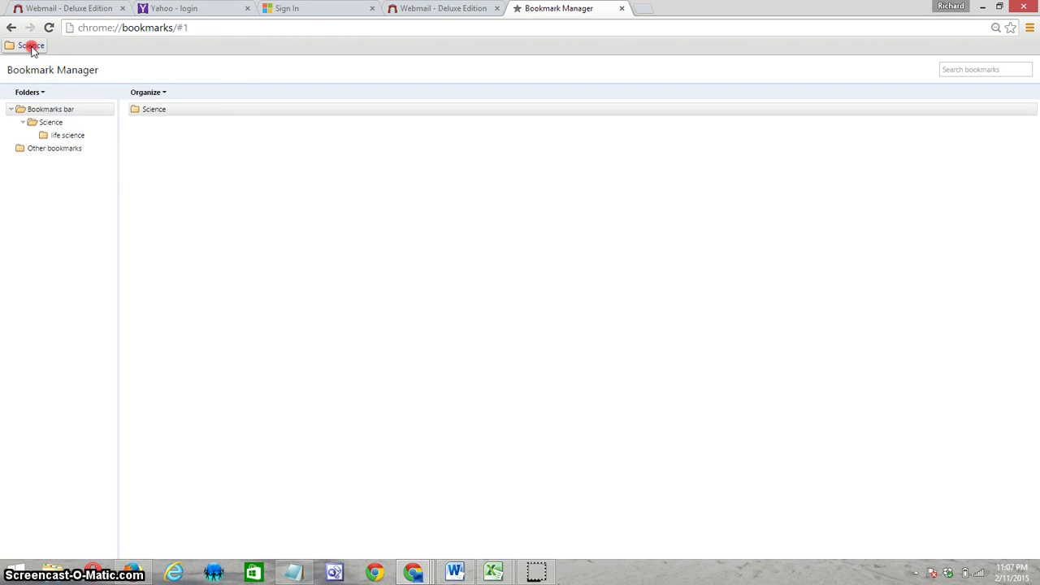
right_click(32, 46)
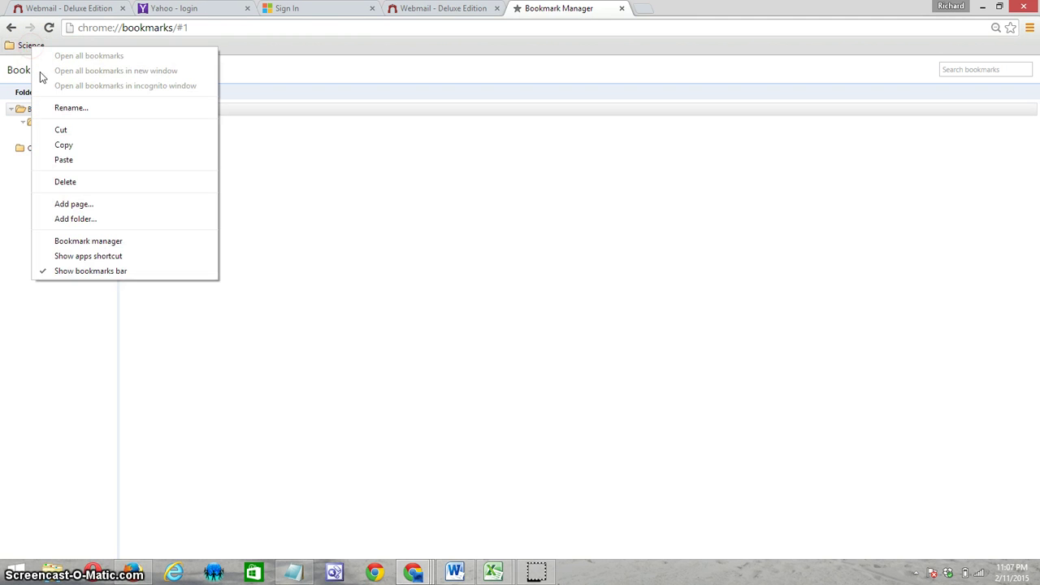
click(57, 179)
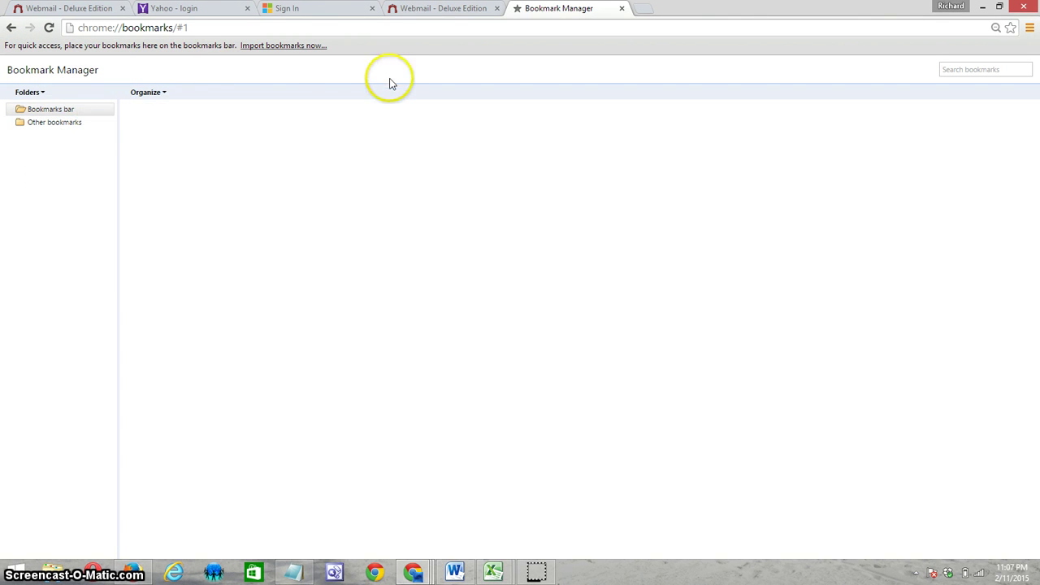
Import bookmarks from bookmarks_2_11_15.html to restore the deleted folders
click(165, 94)
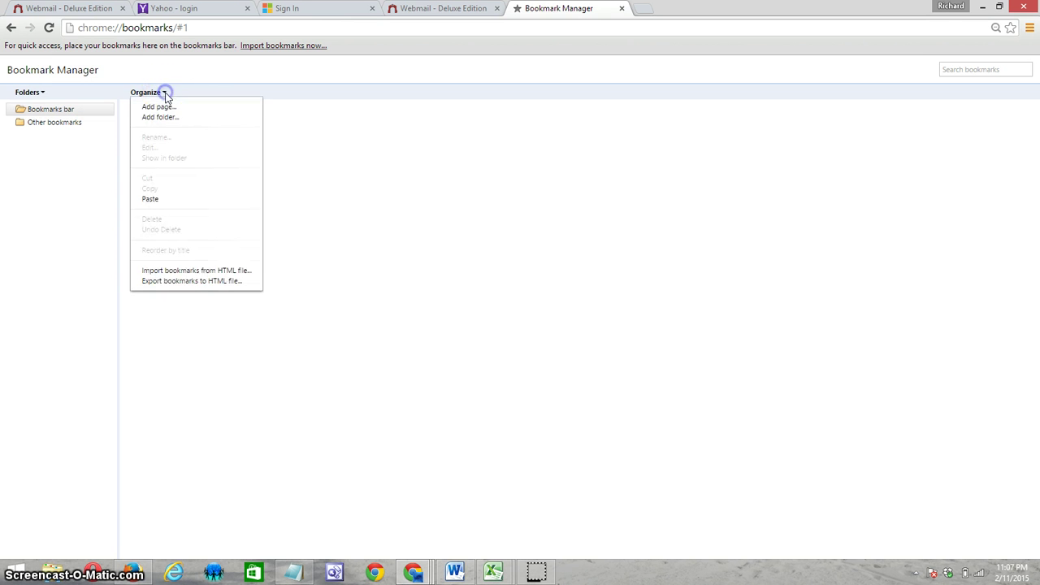
click(194, 272)
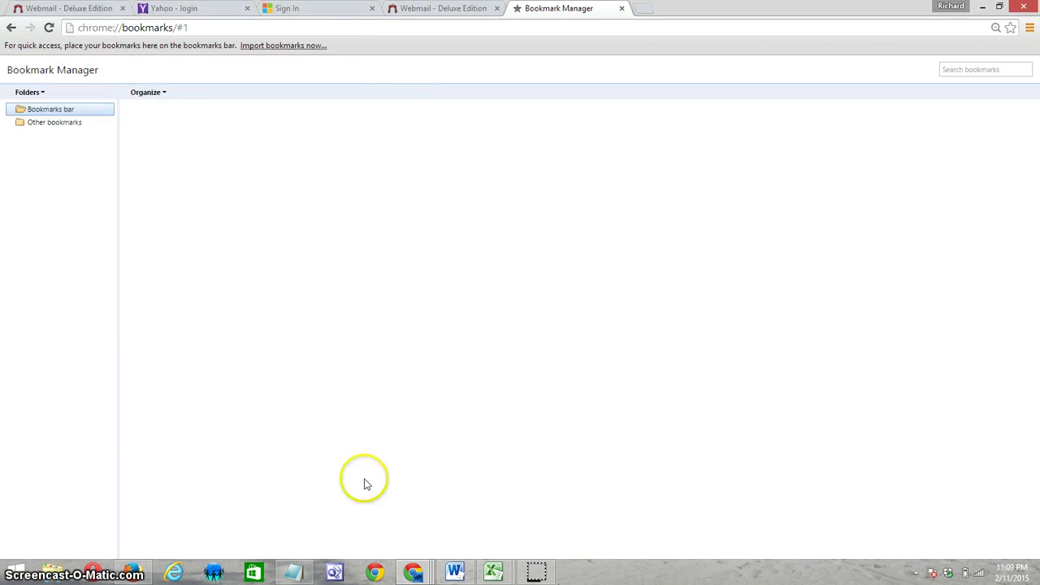
drag(422, 188, 417, 258)
click(276, 260)
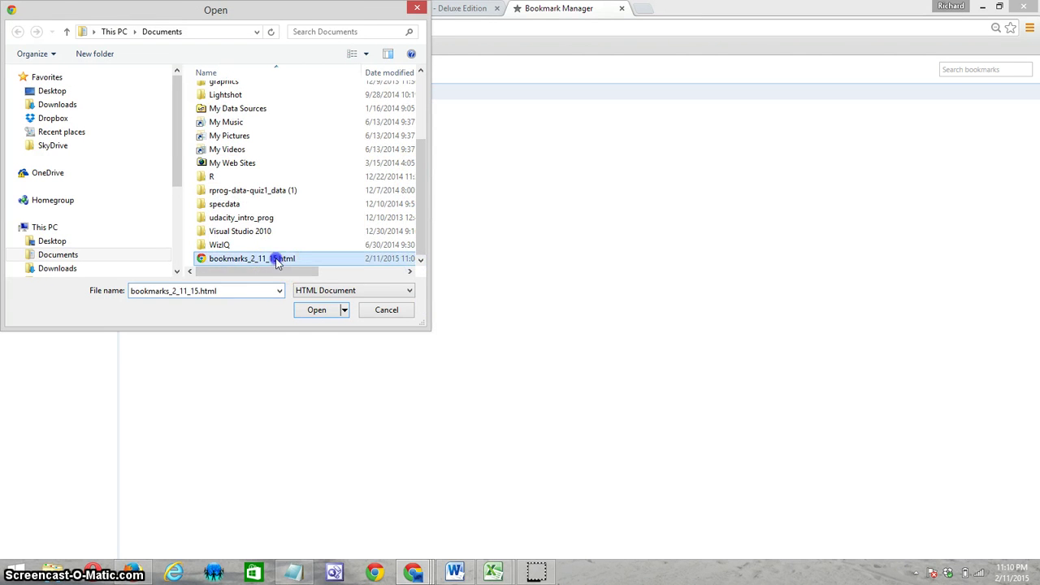
click(311, 311)
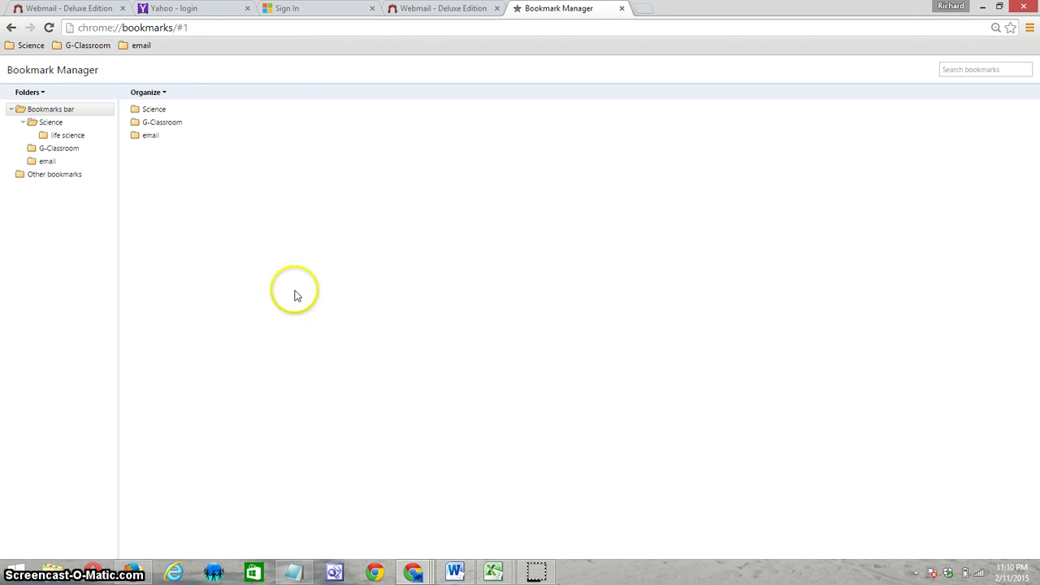
Delete the email folder from the bookmarks bar
click(127, 49)
click(127, 48)
right_click(128, 50)
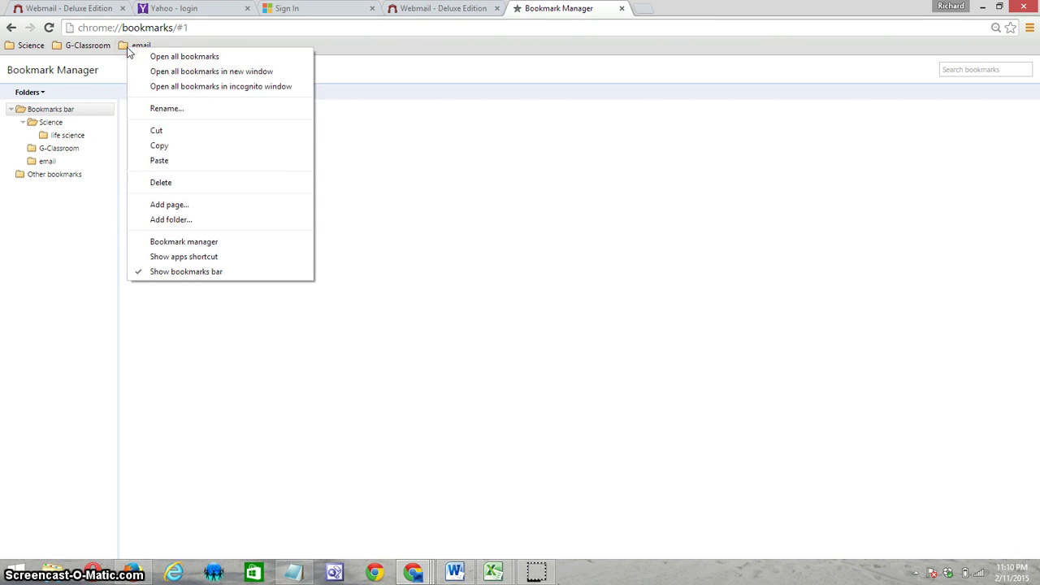
click(164, 187)
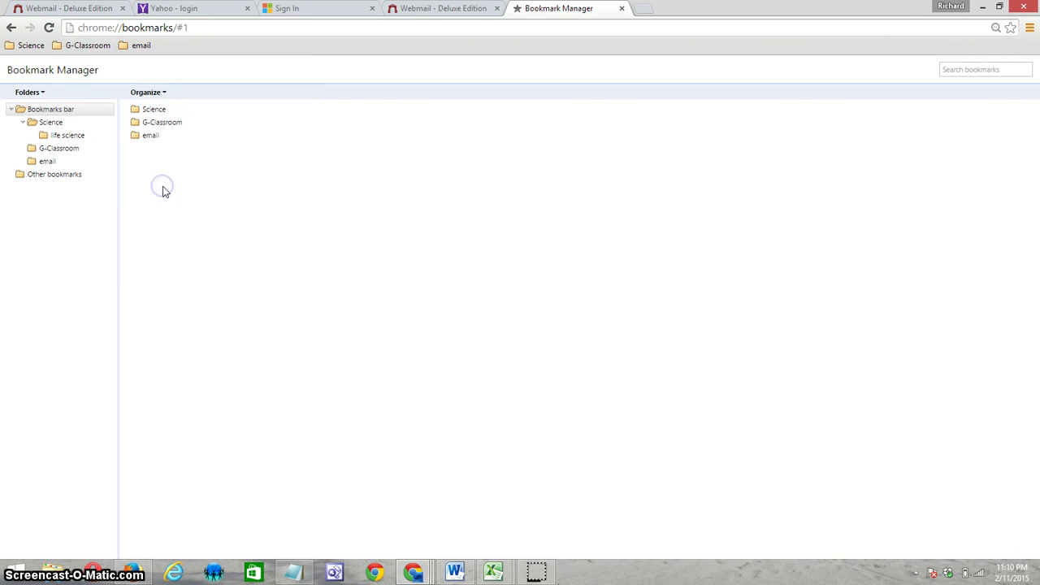
right_click(135, 49)
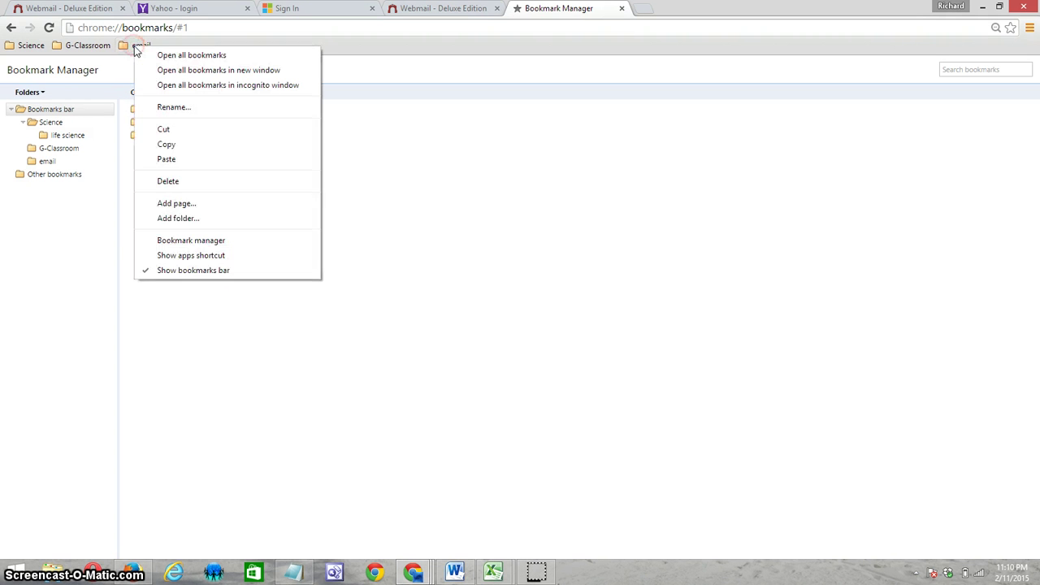
click(160, 178)
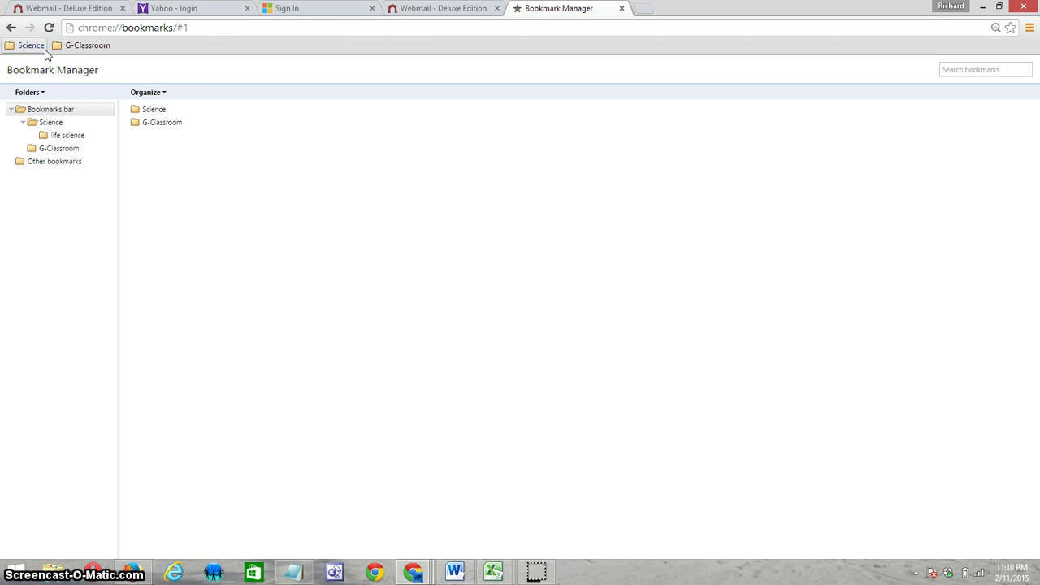
Import bookmarks_2_11_15.html again, creating an Imported folder
click(160, 93)
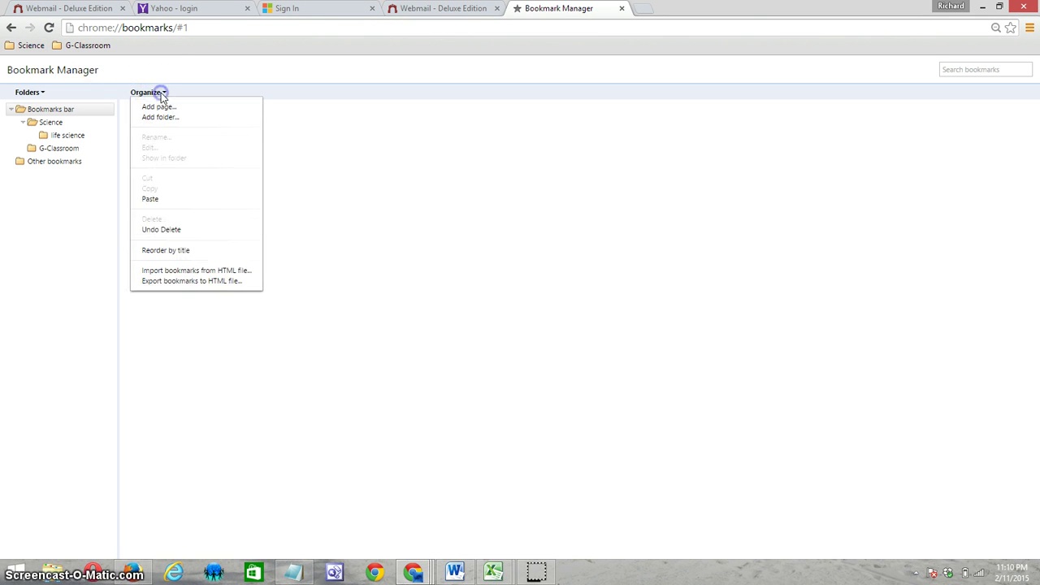
click(186, 271)
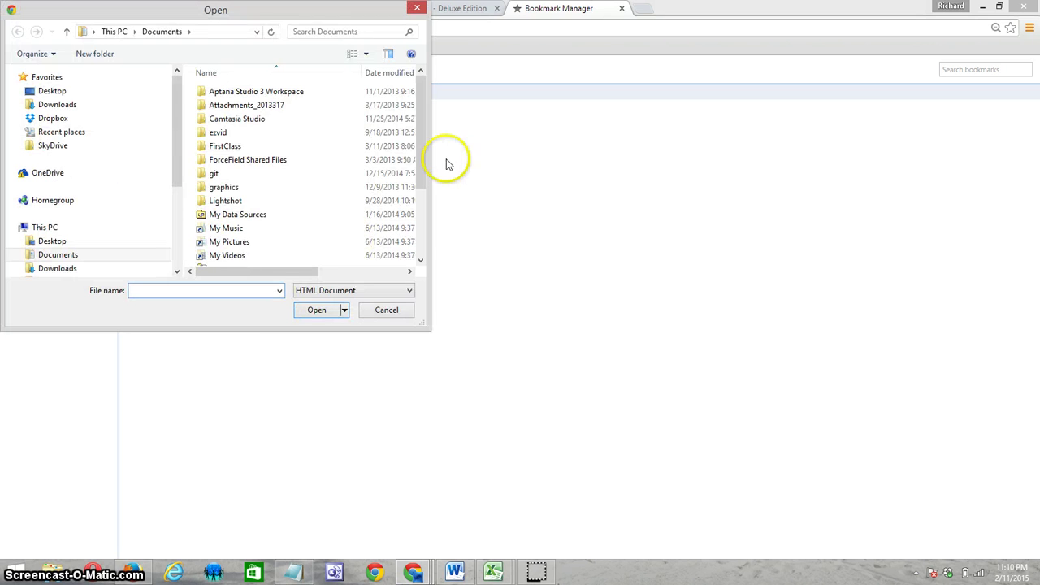
drag(422, 162, 428, 236)
click(244, 260)
click(311, 309)
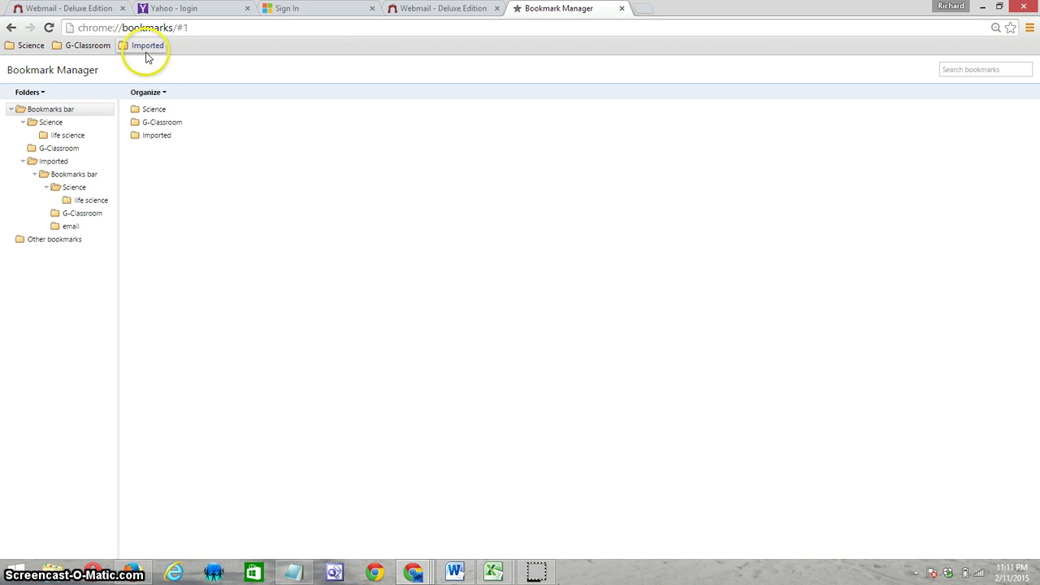
Browse into the Imported folder's nested Bookmarks bar folder
click(54, 163)
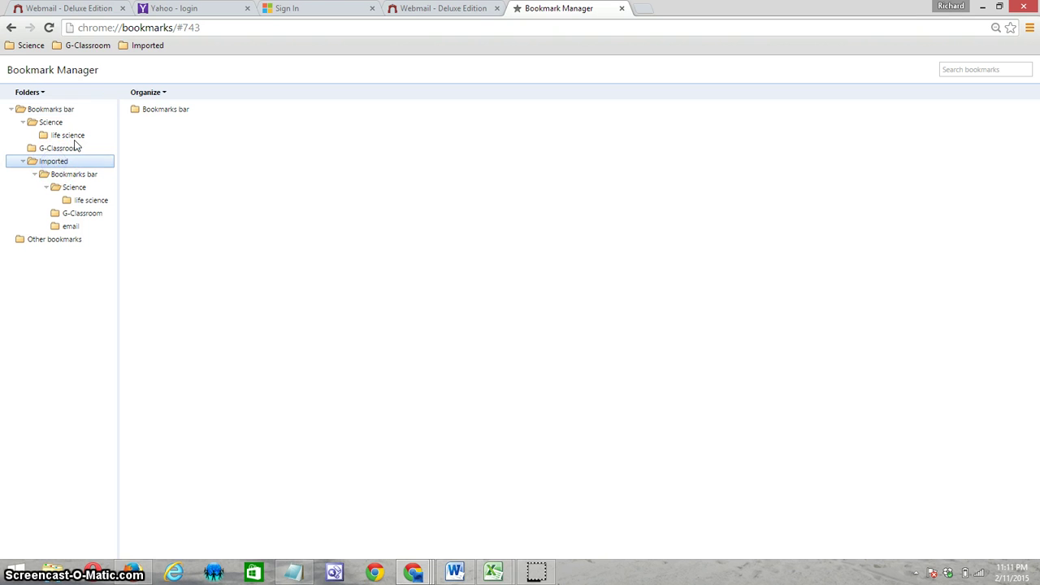
click(141, 109)
double_click(141, 110)
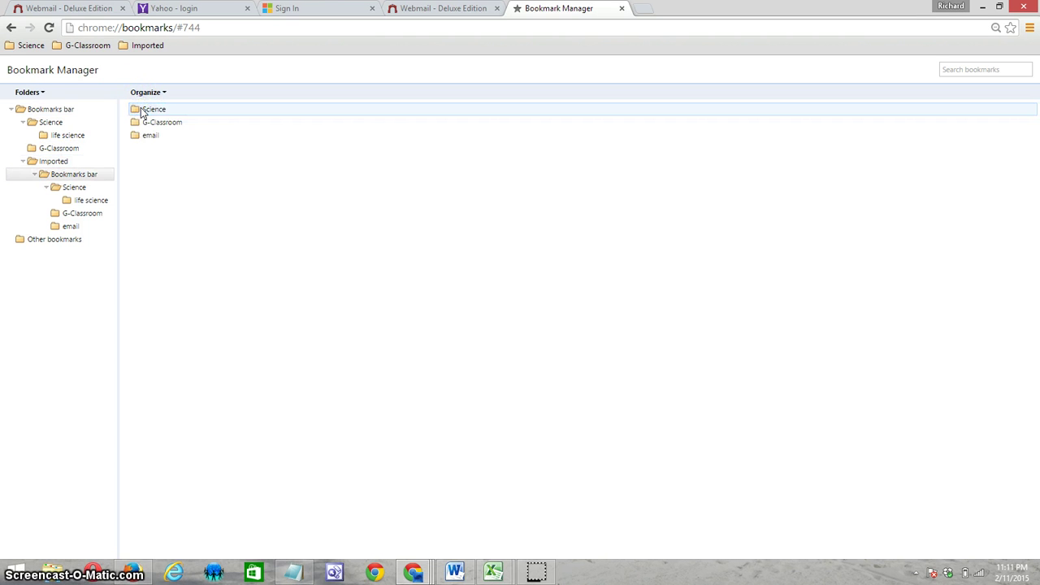
click(68, 175)
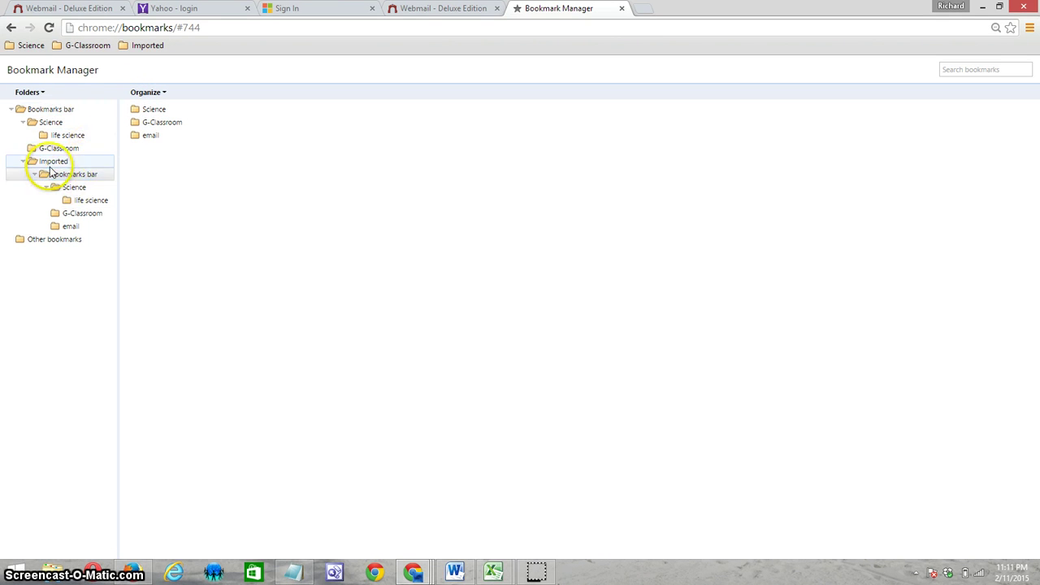
drag(65, 179, 122, 109)
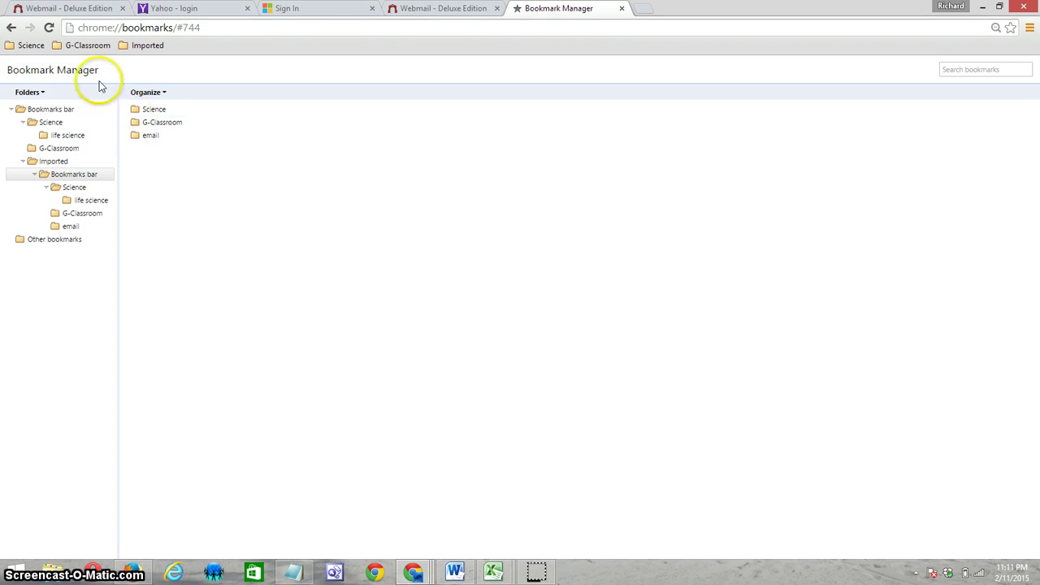
Drag the email folder onto the main bookmarks bar and delete the Imported folder
click(151, 138)
drag(151, 138, 85, 113)
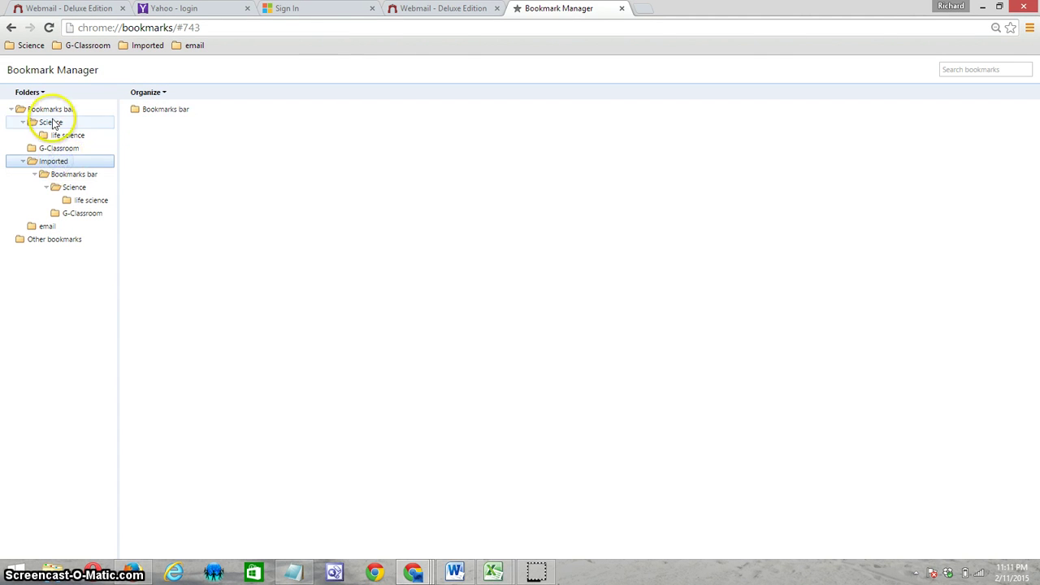
click(51, 108)
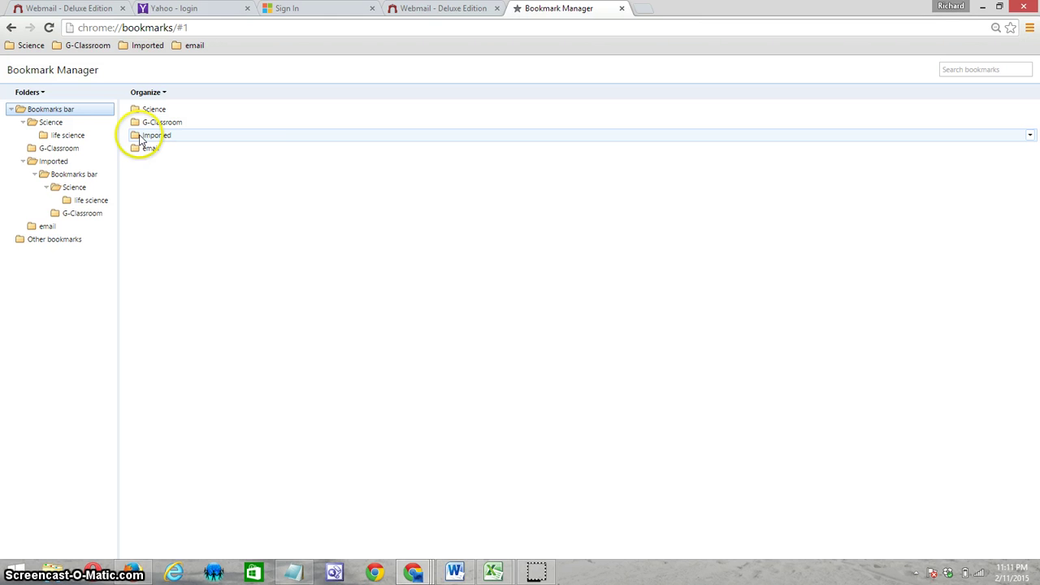
right_click(140, 138)
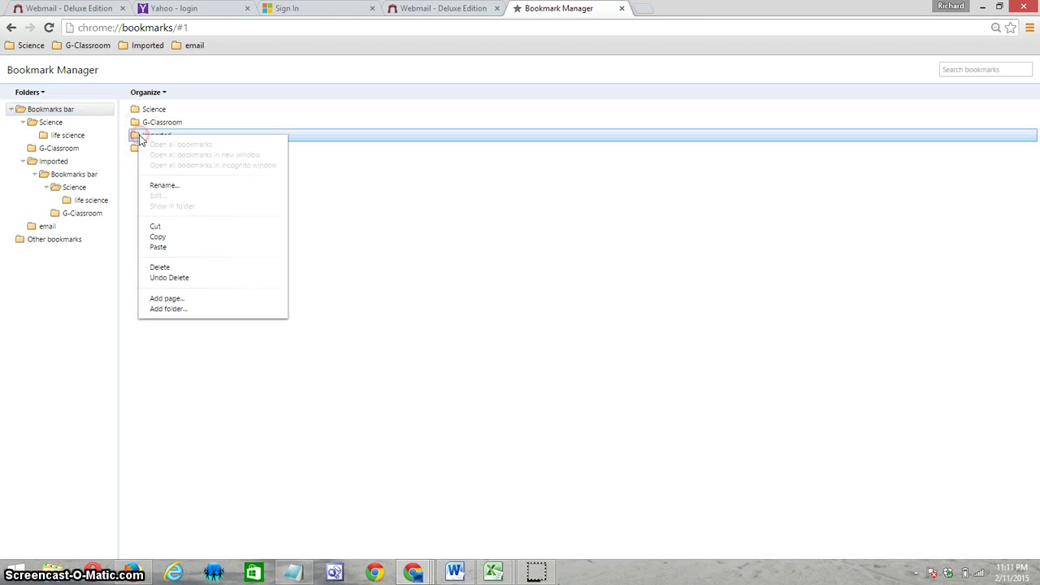
click(165, 267)
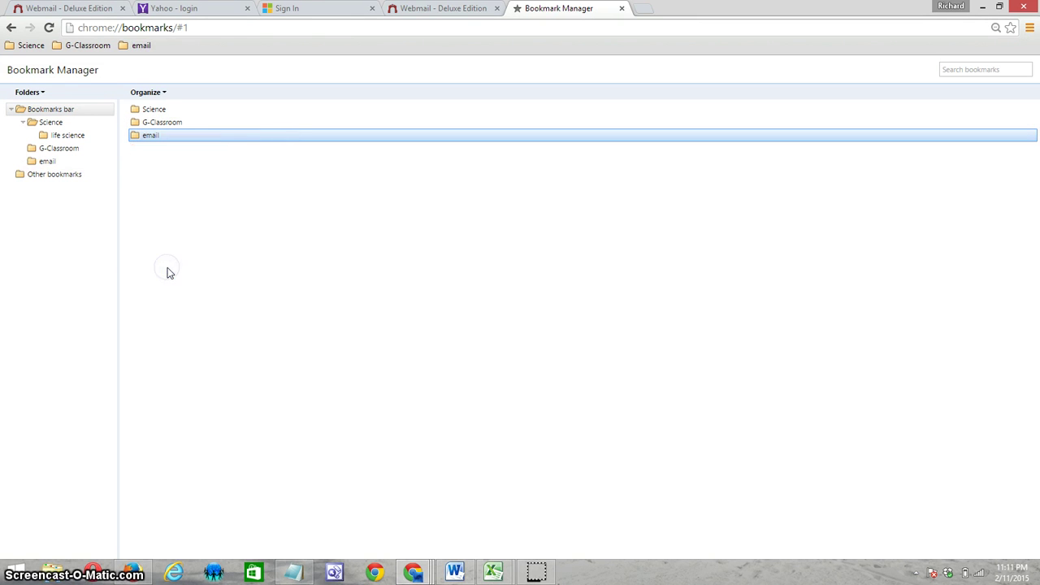